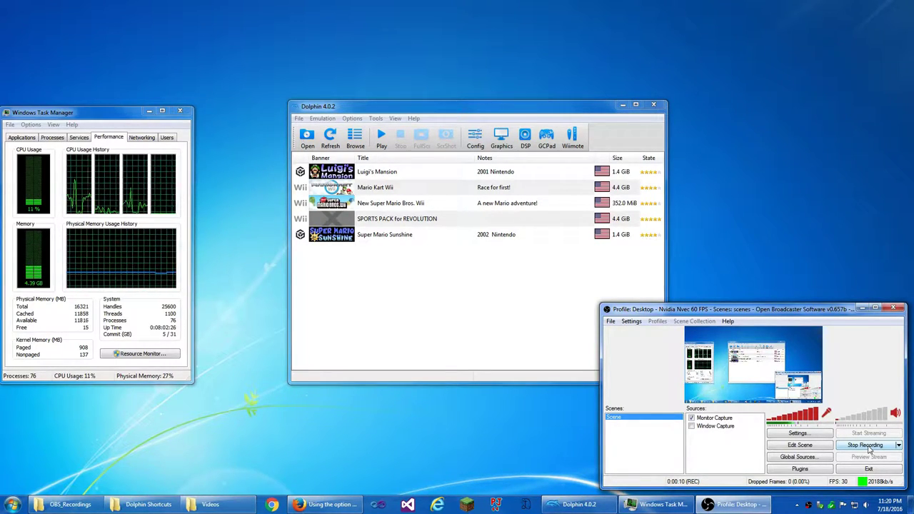
Step: Switch to Firefox and examine the title and description of the video about copying EFB to RAM instead of to Texture
click(330, 504)
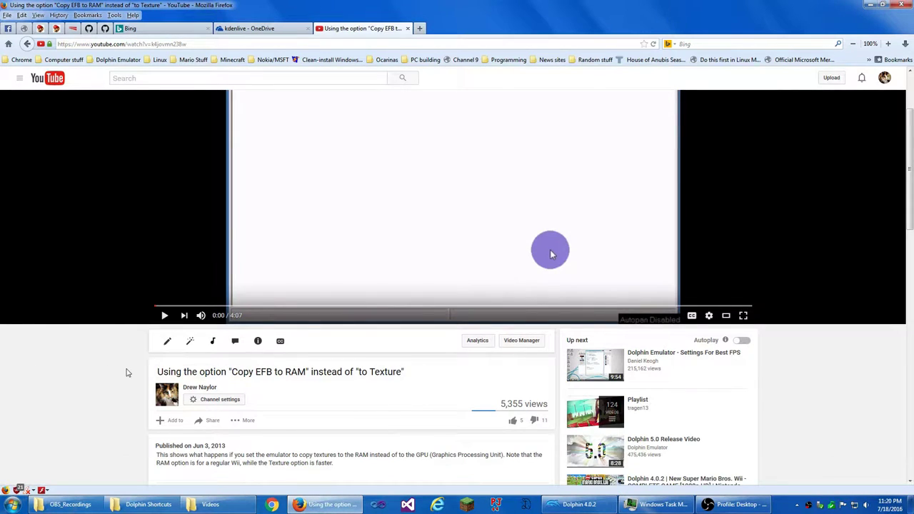
drag(150, 376, 178, 374)
click(123, 376)
drag(421, 374, 371, 381)
click(376, 390)
drag(196, 444, 235, 444)
click(240, 443)
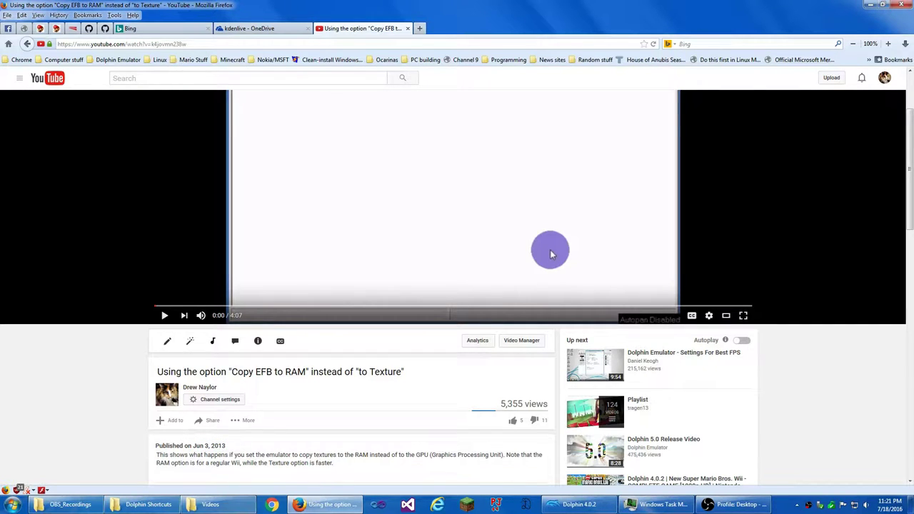
Step: Minimize Firefox and bring the Dolphin game list to the front
click(327, 504)
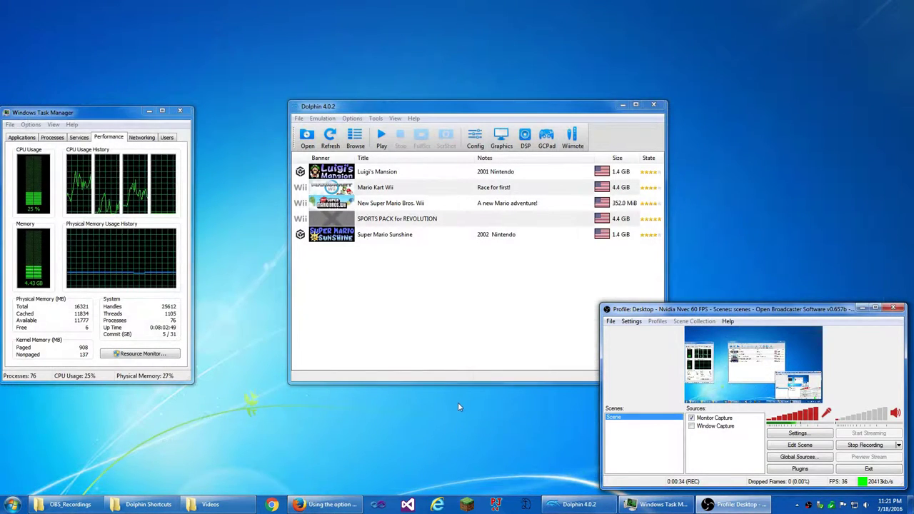
click(327, 505)
click(327, 505)
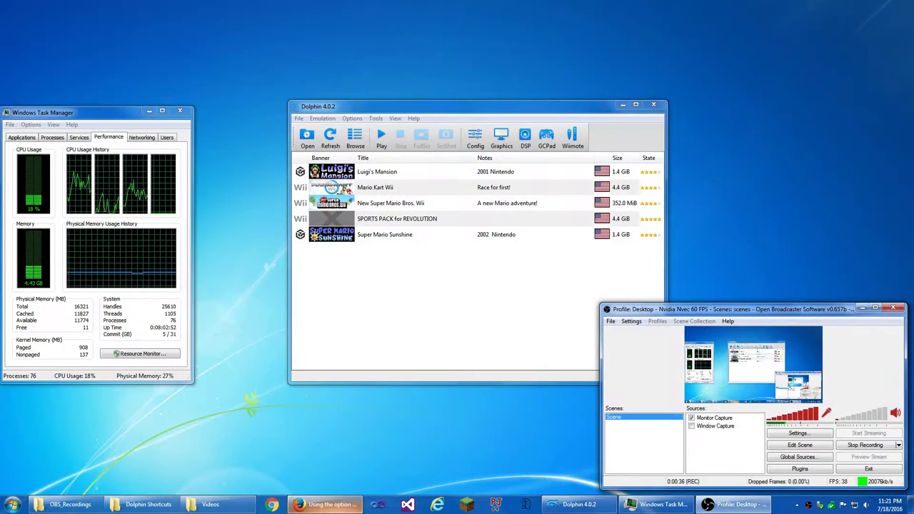
click(401, 356)
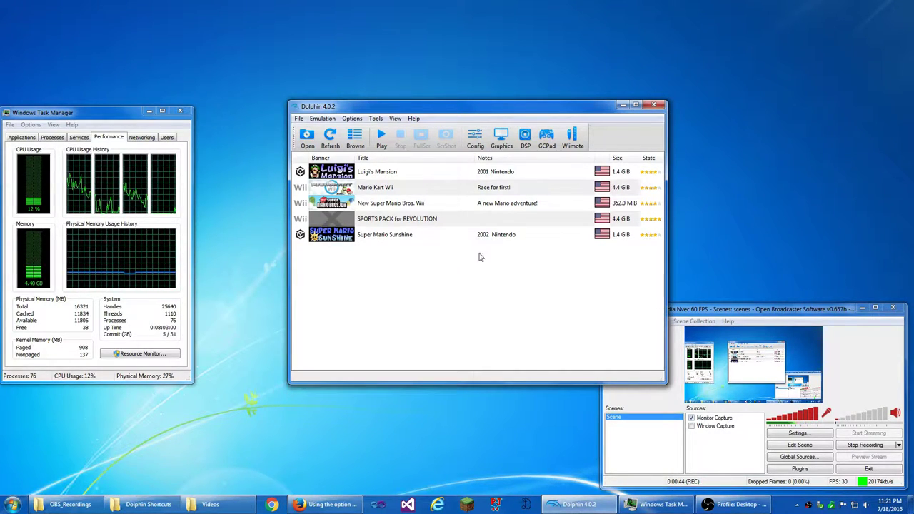
Step: Review the General, Interface, Audio, Gamecube, Wii and Paths settings in Dolphin's main configuration, and close it
click(475, 139)
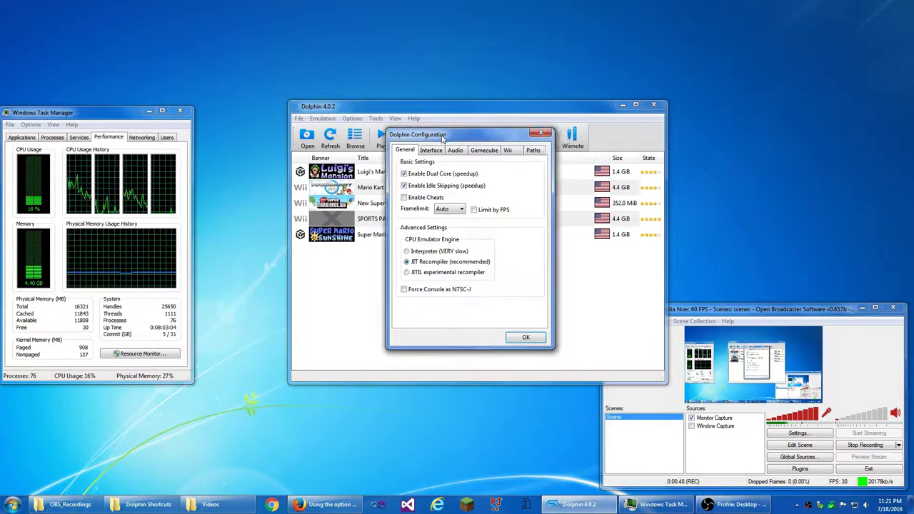
drag(438, 139, 434, 137)
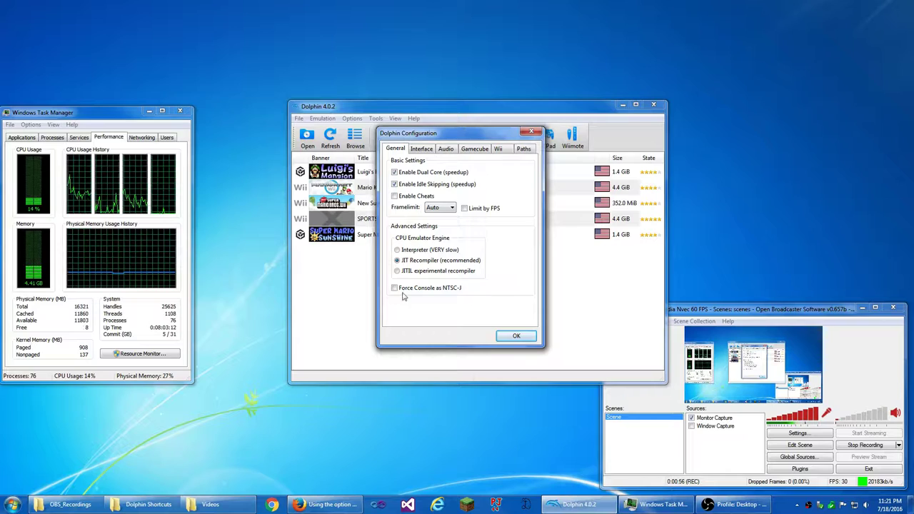
click(417, 150)
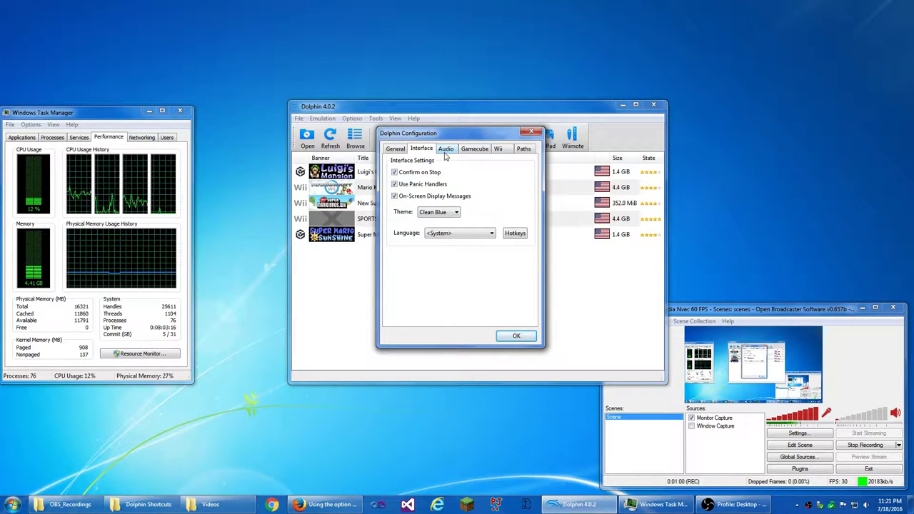
click(445, 152)
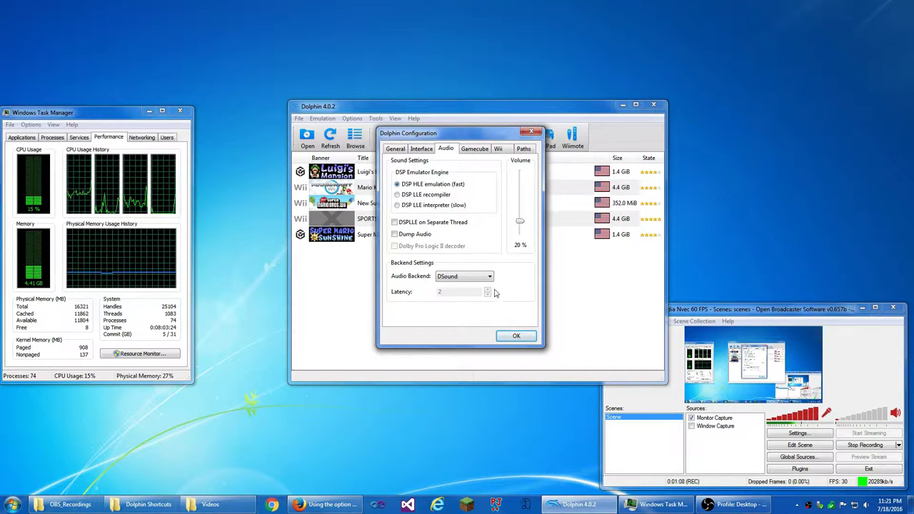
click(466, 151)
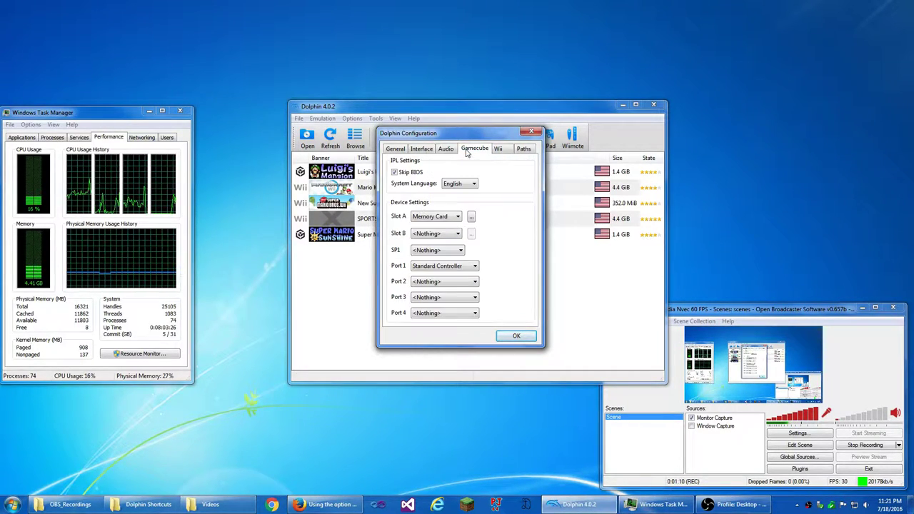
click(500, 152)
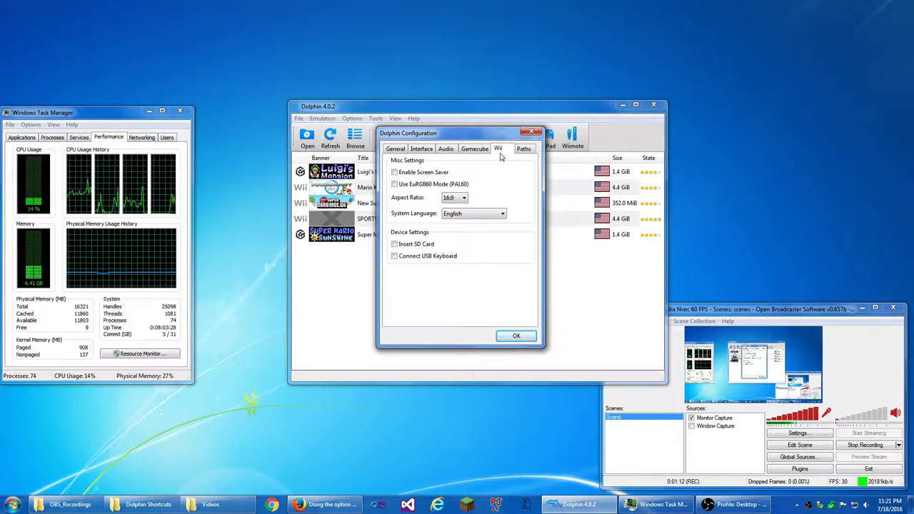
click(523, 149)
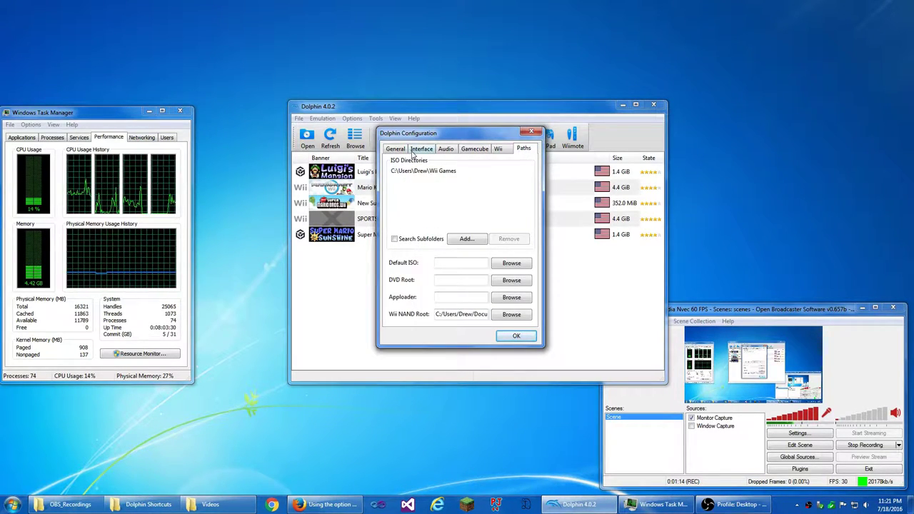
click(394, 153)
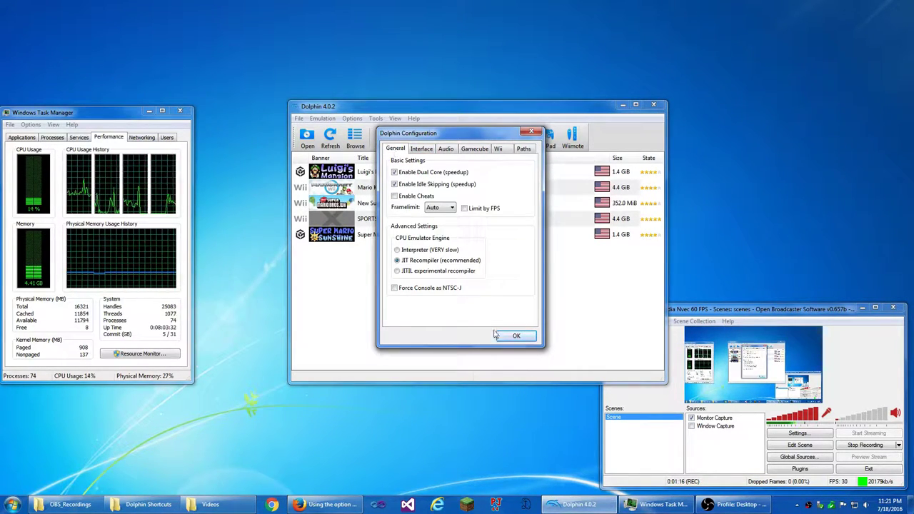
click(516, 336)
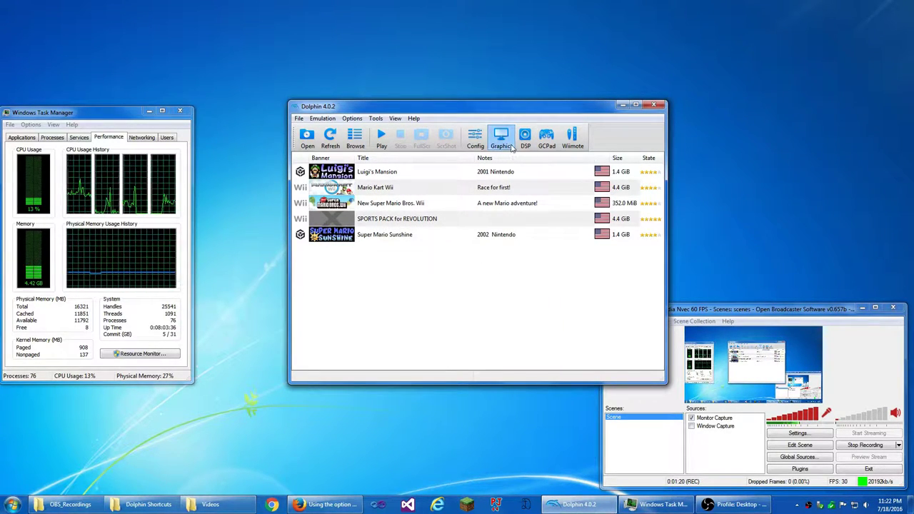
Step: Review the General, Enhancements, Hacks and Advanced graphics settings, including Show FPS and Render to Main Window, and close the graphics configuration
click(511, 147)
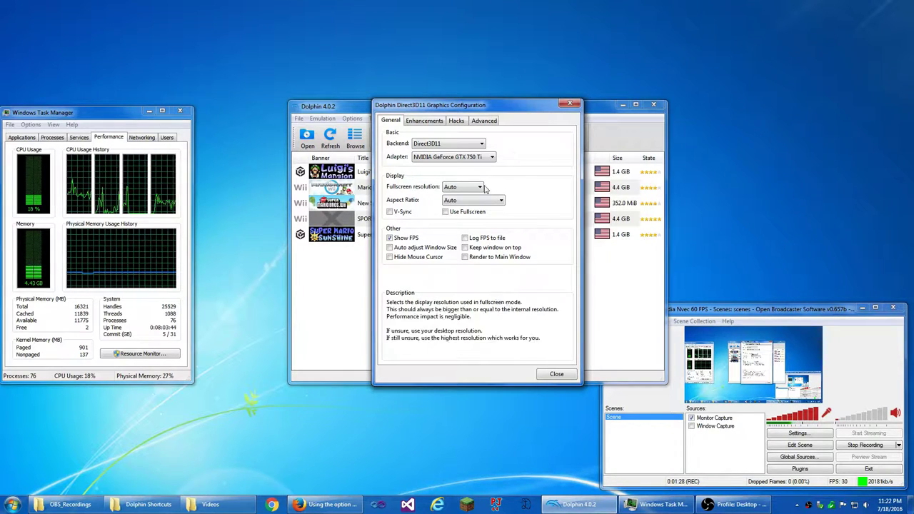
click(411, 122)
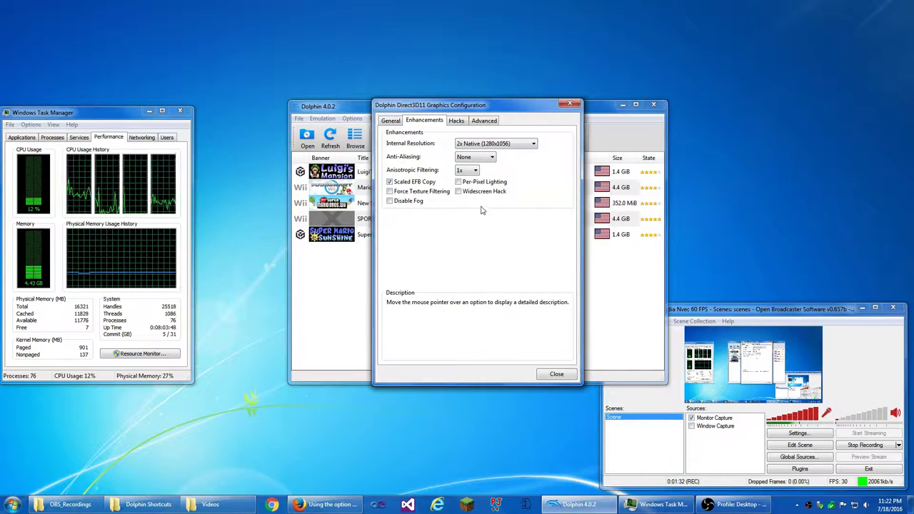
click(455, 122)
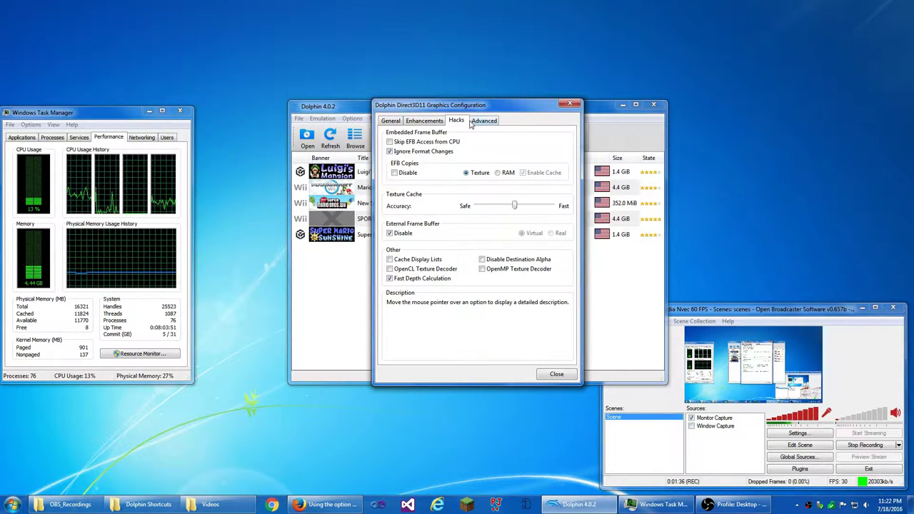
click(472, 122)
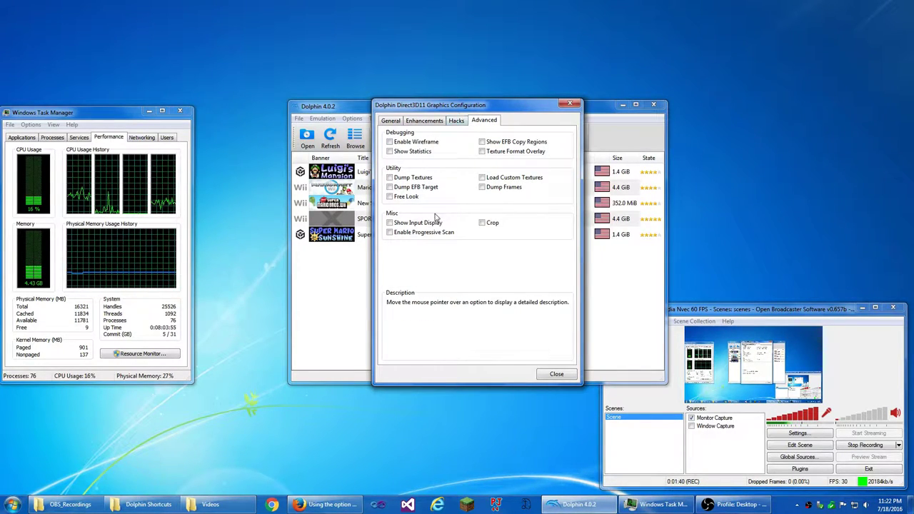
click(395, 120)
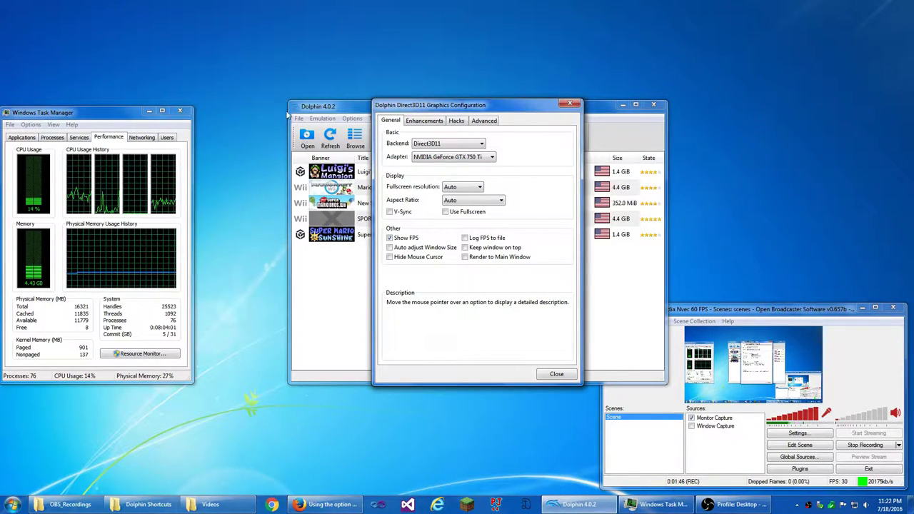
mouse_move(389, 237)
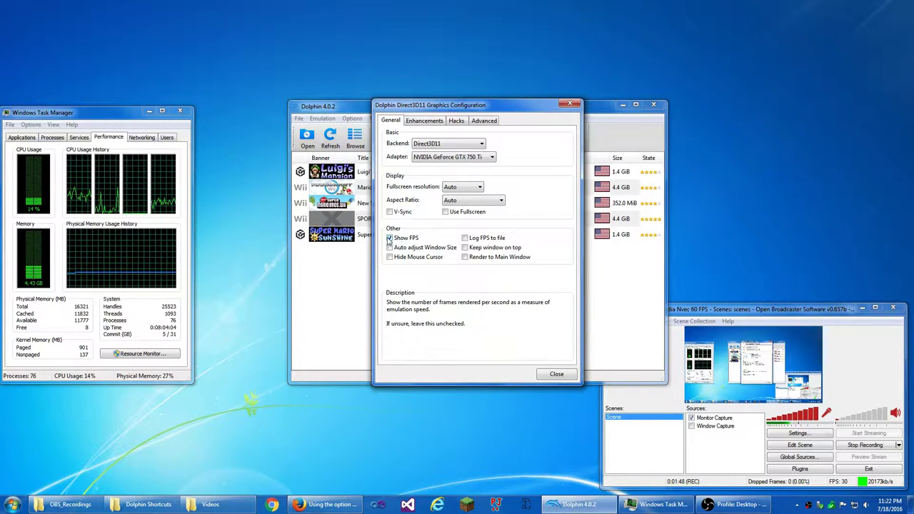
mouse_move(490, 260)
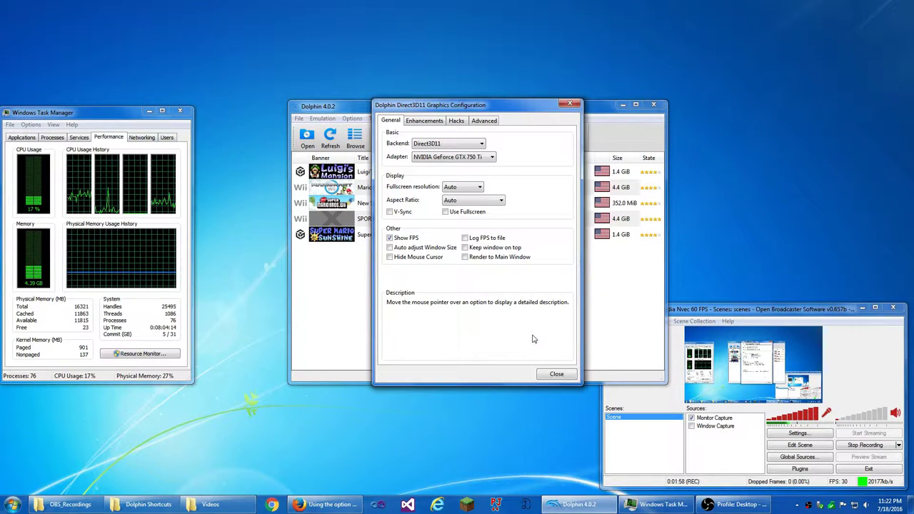
click(554, 375)
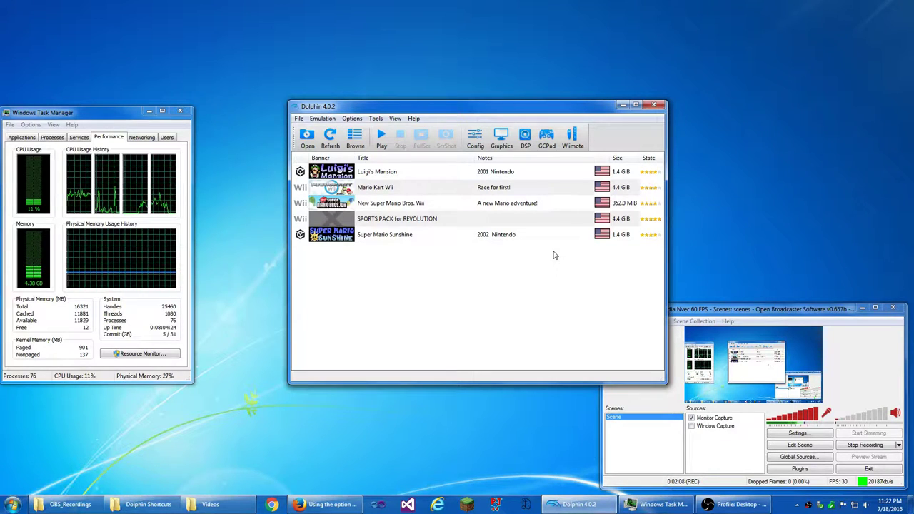
Step: Reopen the graphics configuration at the Hacks settings and examine the Disable, Texture and RAM options for EFB Copies
click(324, 504)
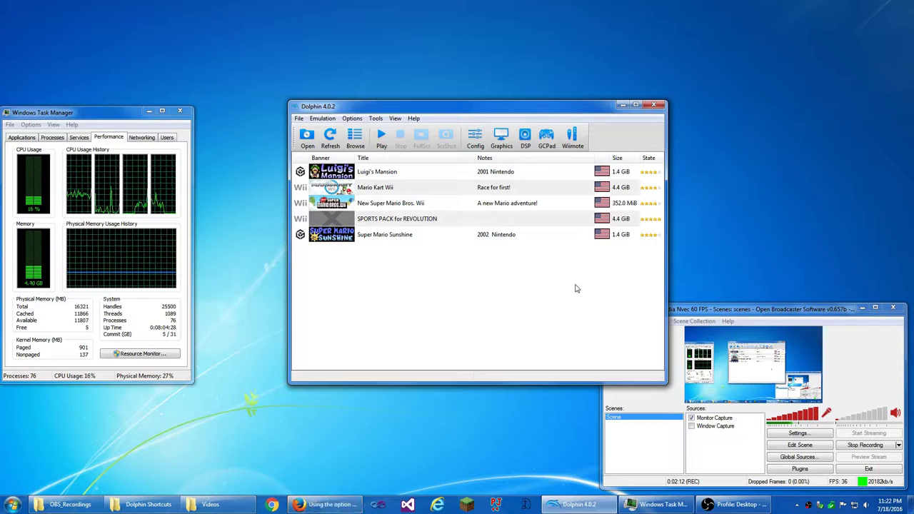
click(498, 144)
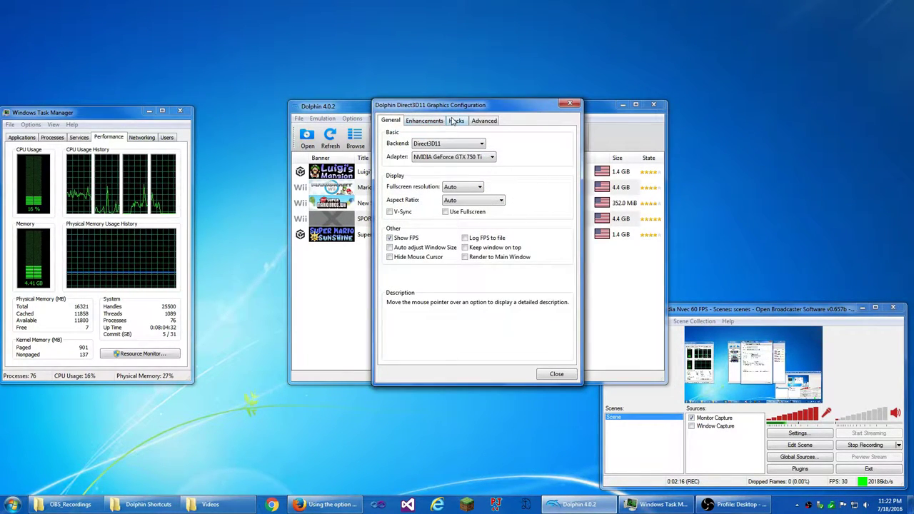
click(454, 121)
mouse_move(466, 173)
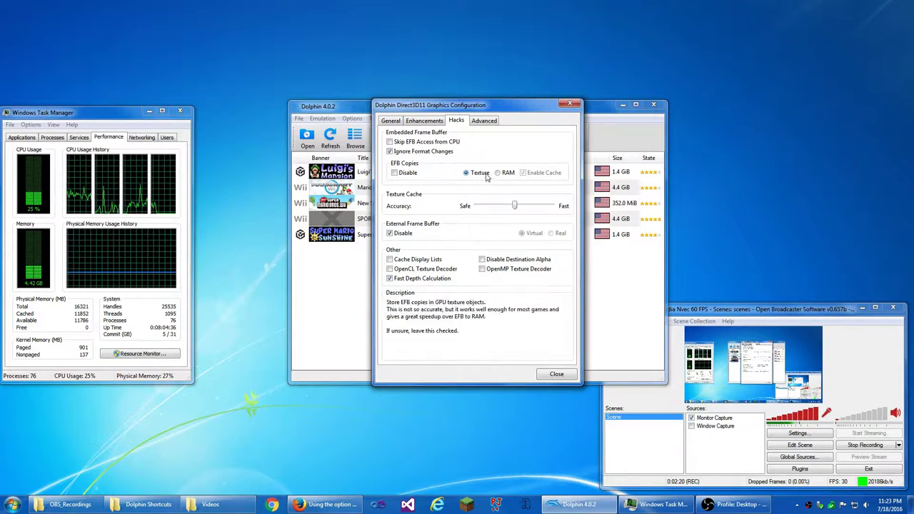
mouse_move(414, 173)
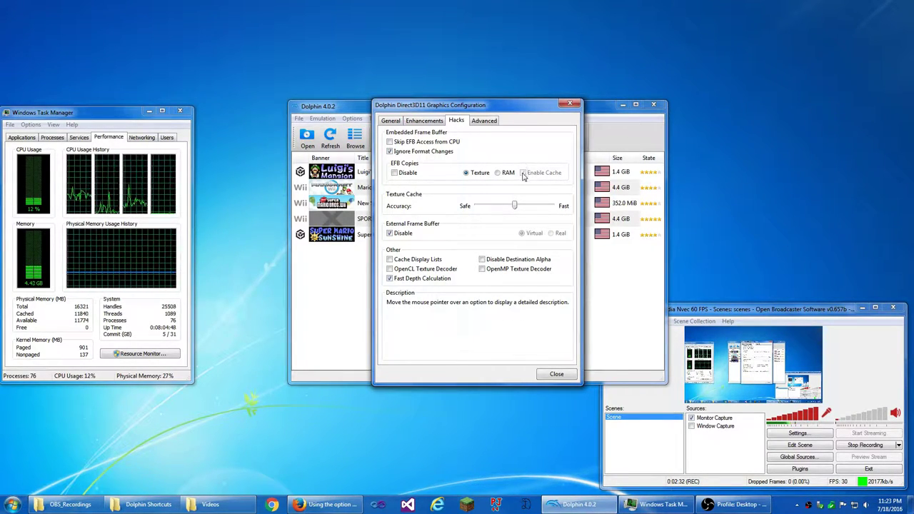
mouse_move(511, 179)
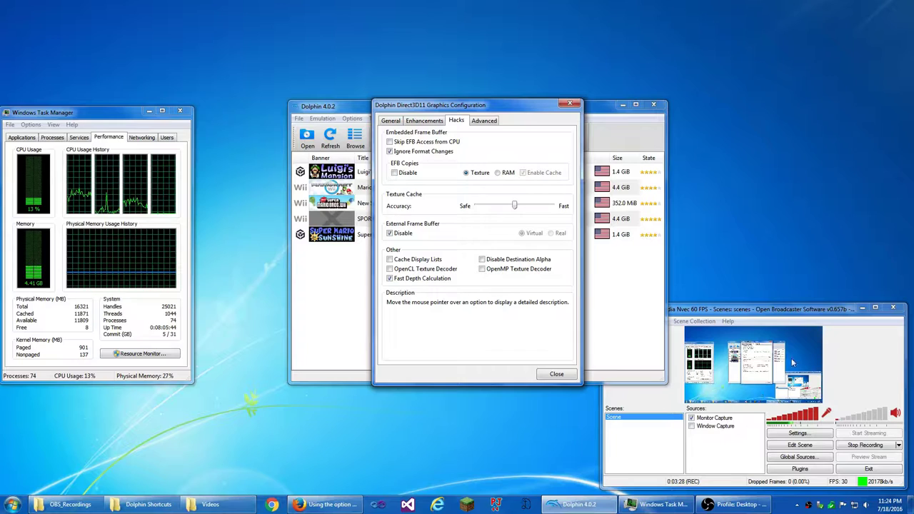
Step: Bring the Open Broadcaster Software window forward and move it slightly down and to the right
click(904, 391)
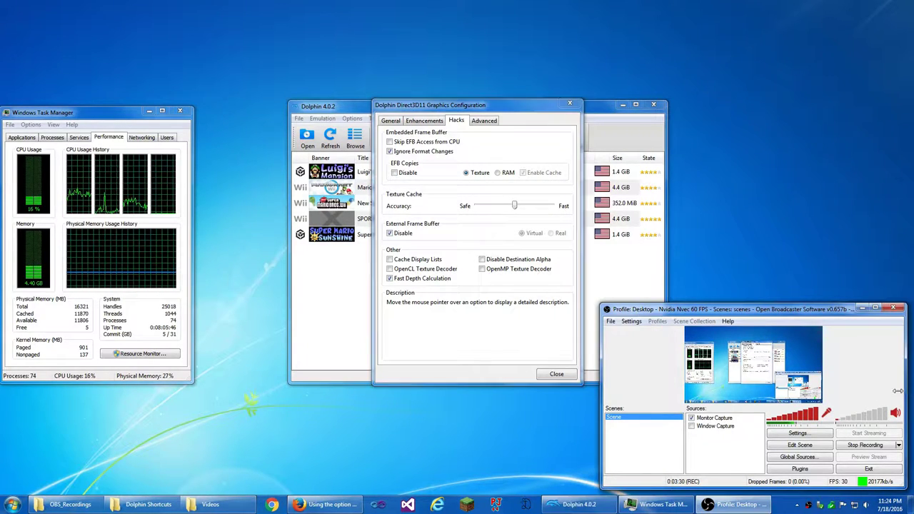
drag(751, 310, 756, 315)
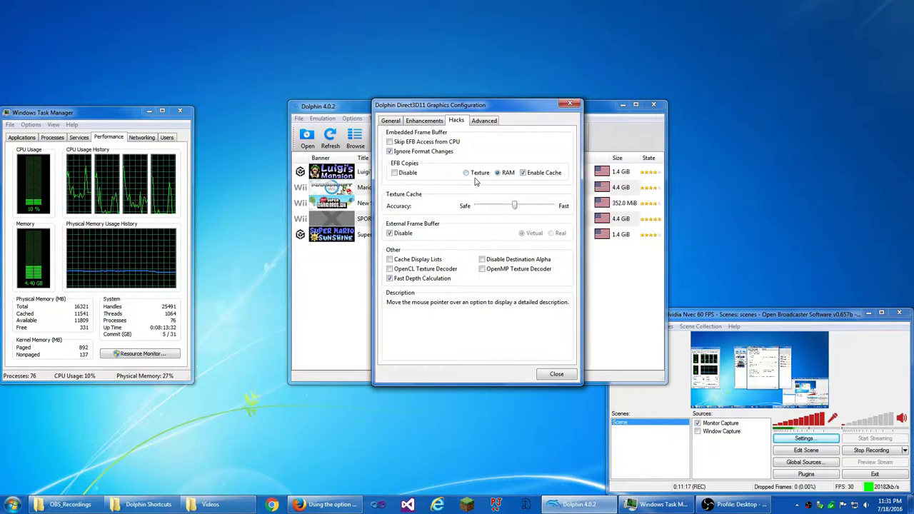
Step: Close the graphics configuration and review the DSP audio settings and the GCPad controller mapping for Pad 1
mouse_move(476, 176)
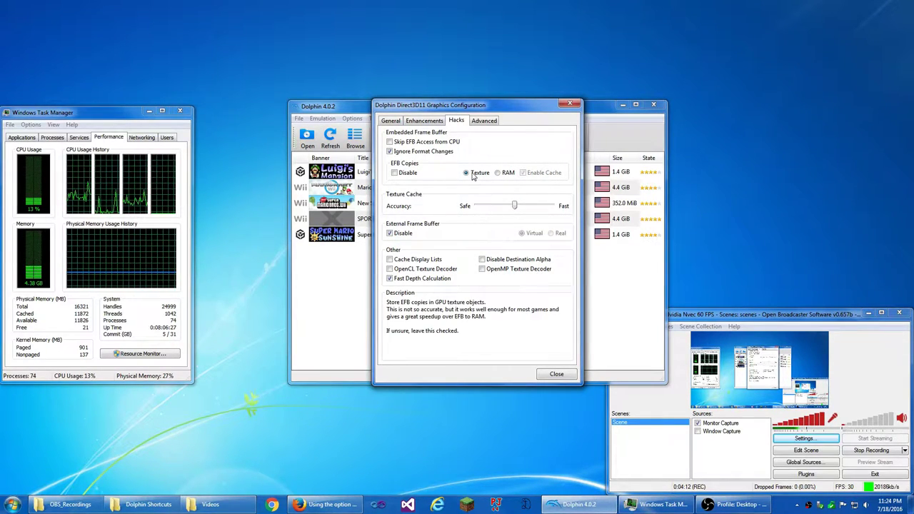
click(556, 375)
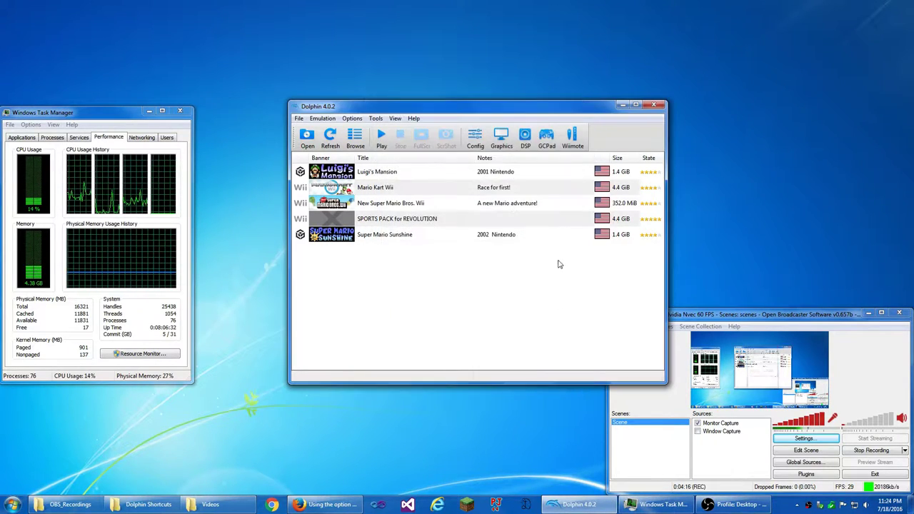
click(525, 137)
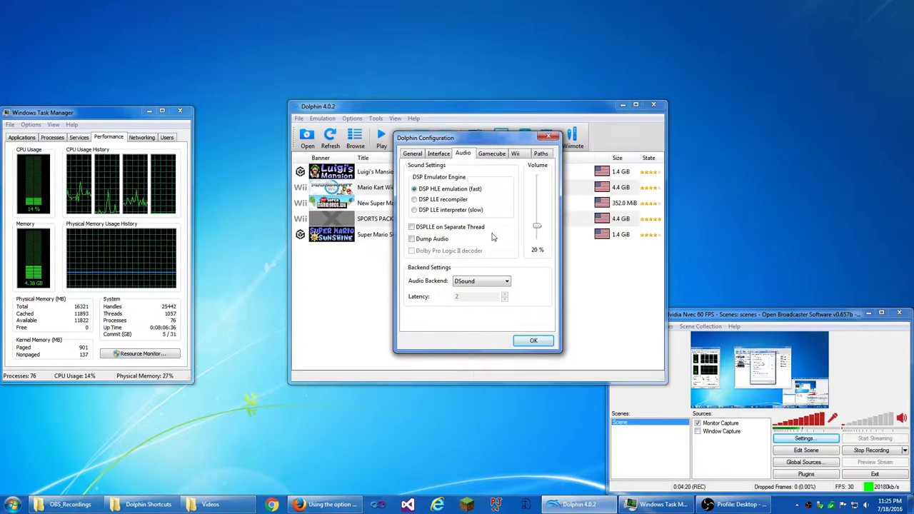
click(532, 341)
click(556, 140)
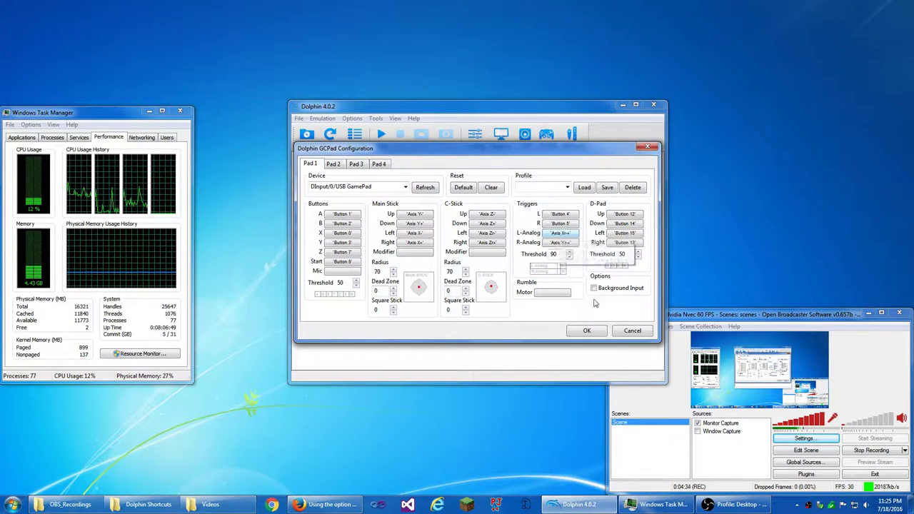
click(586, 331)
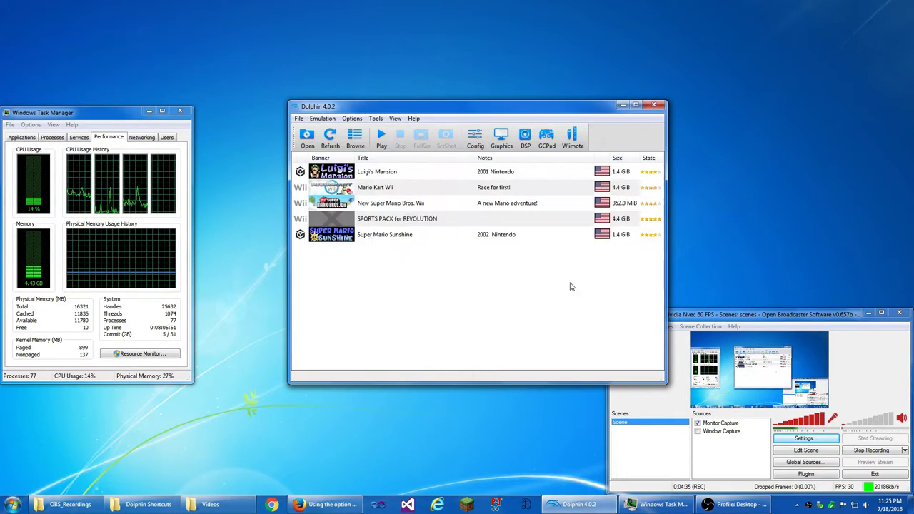
Step: Select Mario Kart Wii in the game list and review the EFB Copies setting in the graphics Hacks options, closing the graphics configuration
click(465, 189)
click(450, 204)
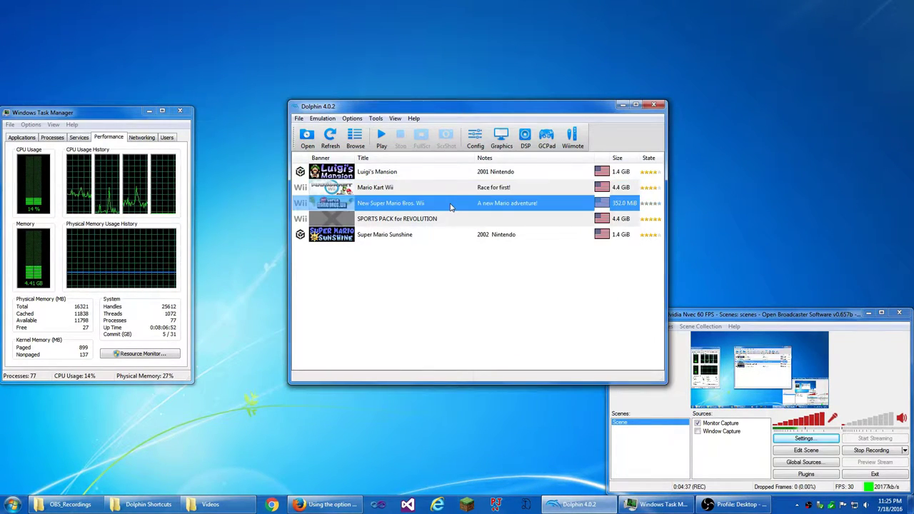
click(392, 188)
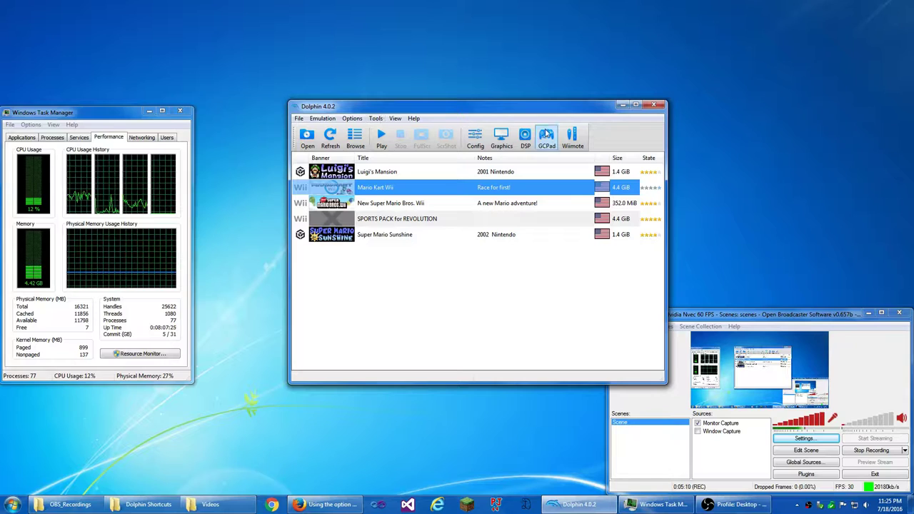
click(501, 137)
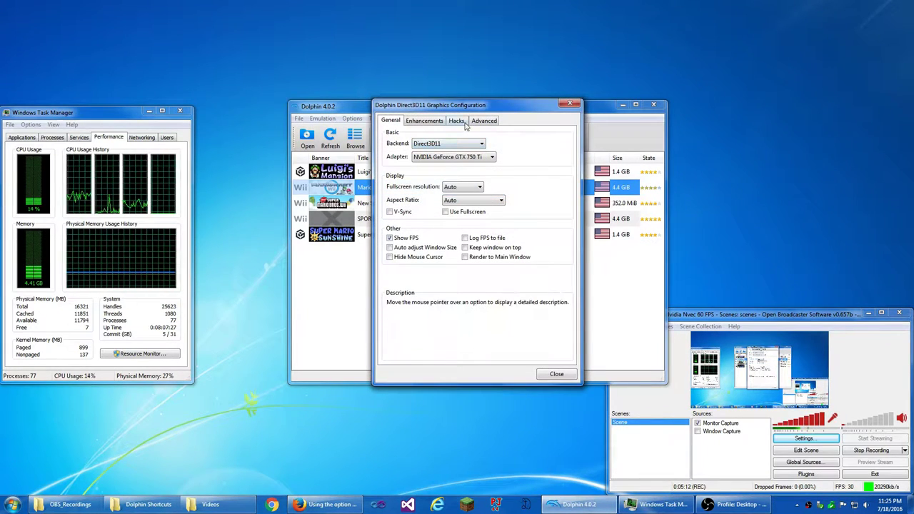
click(460, 121)
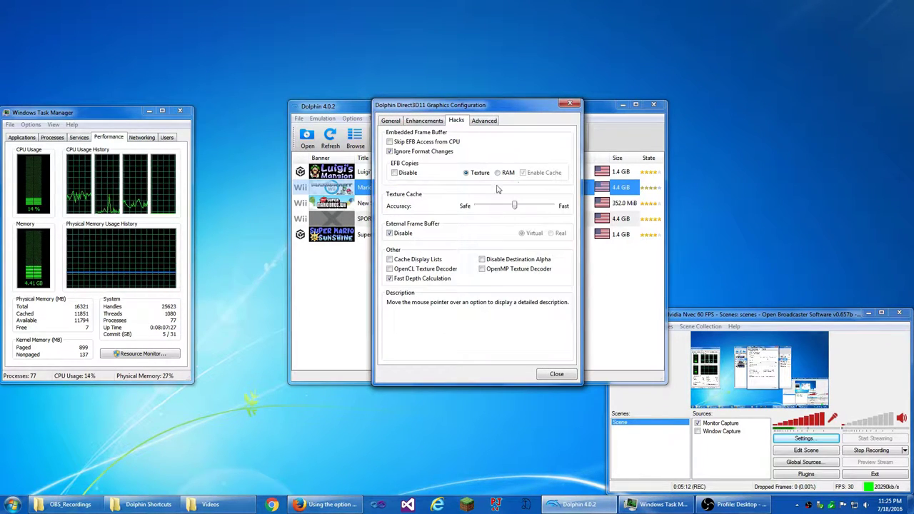
click(558, 374)
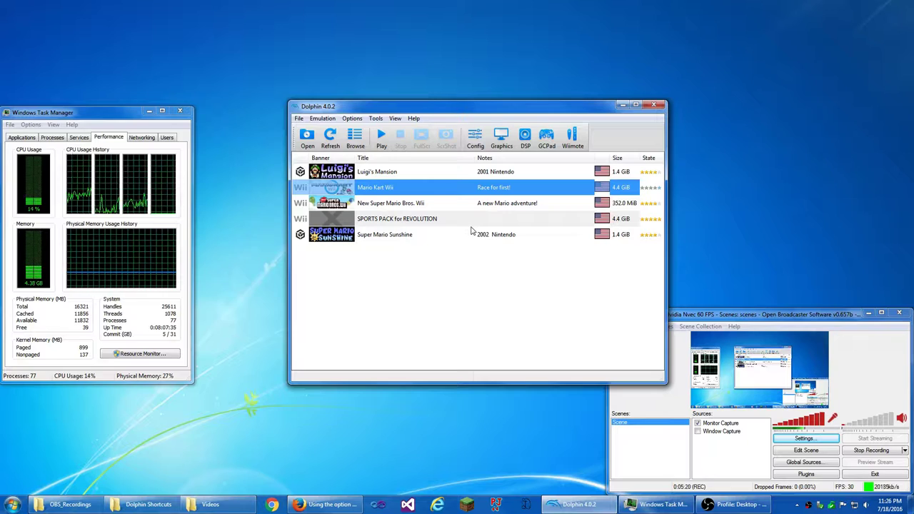
Step: Review the Wiimote configuration and the emulated control mapping for Wiimote 1, and close both dialogs
click(573, 140)
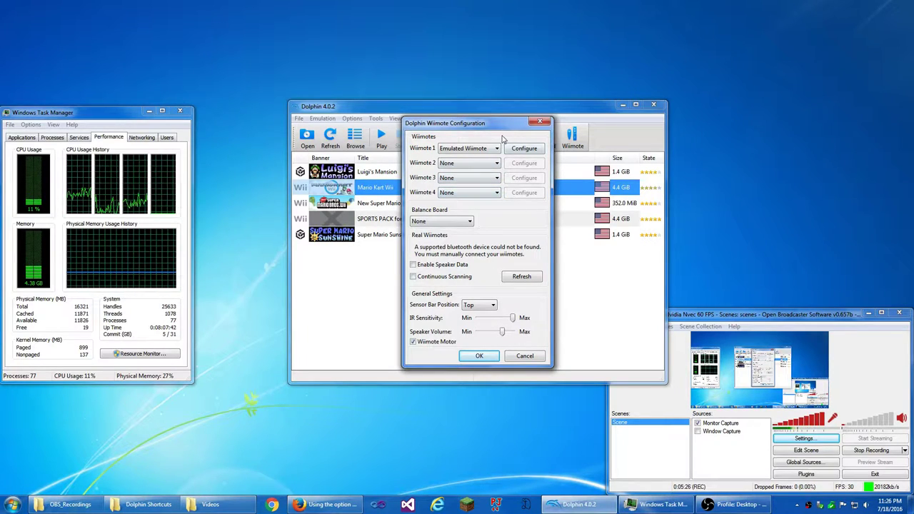
click(524, 148)
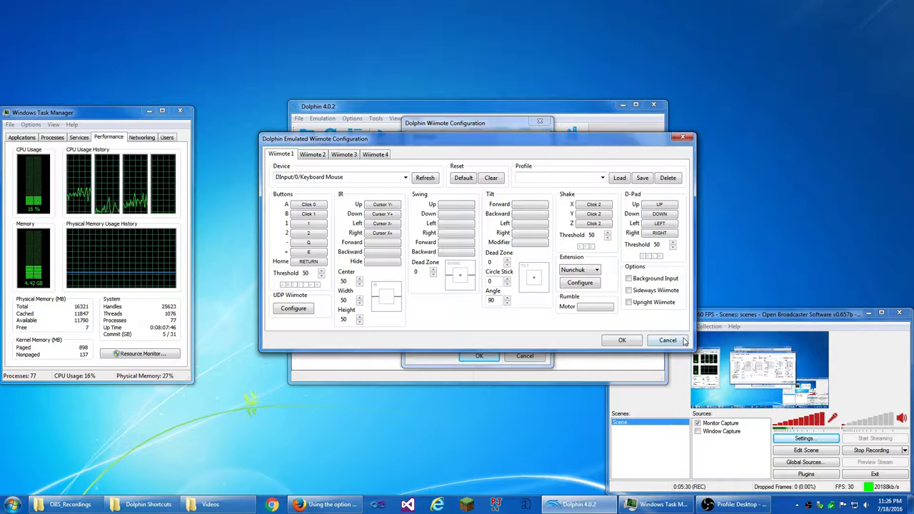
click(622, 340)
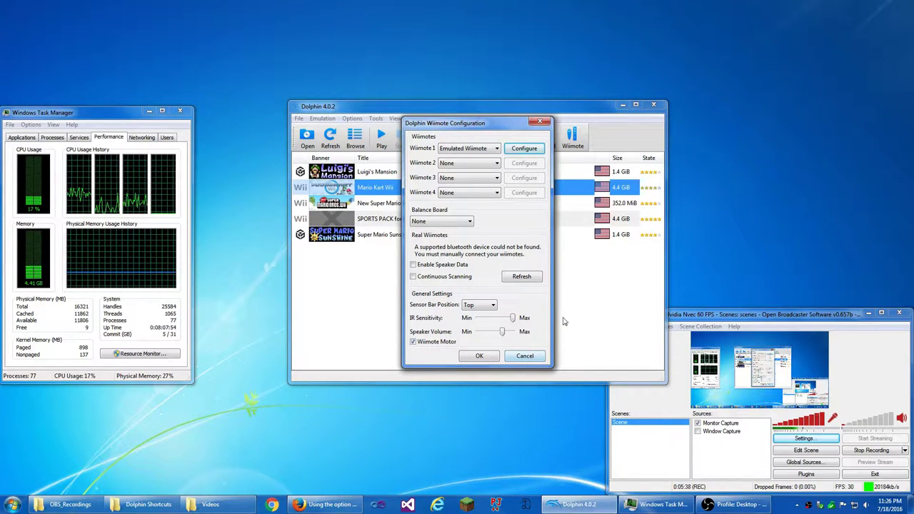
click(514, 359)
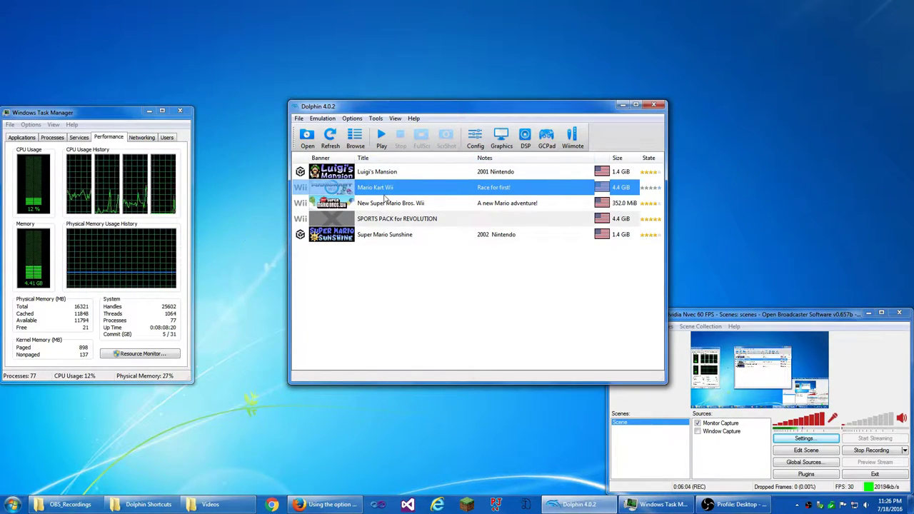
Step: Examine the Texture option for EFB Copies in the graphics Hacks settings once more and close the configuration
click(501, 137)
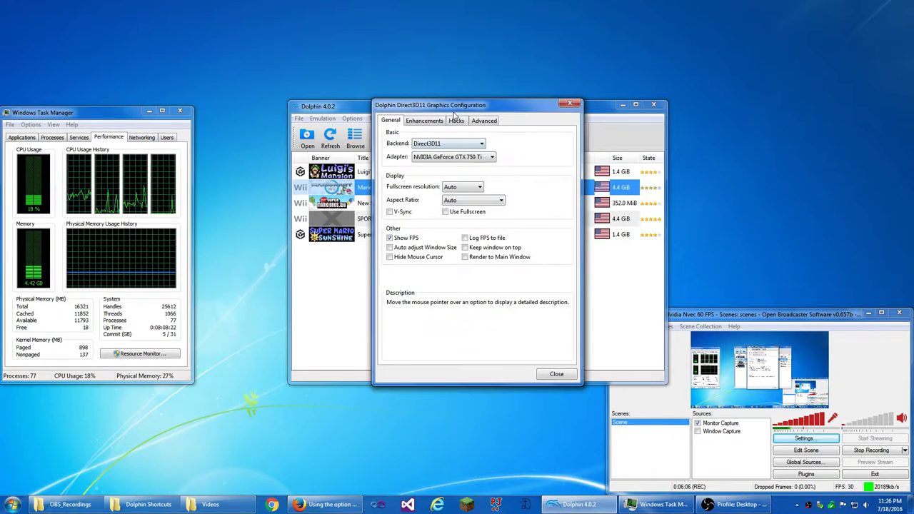
click(456, 120)
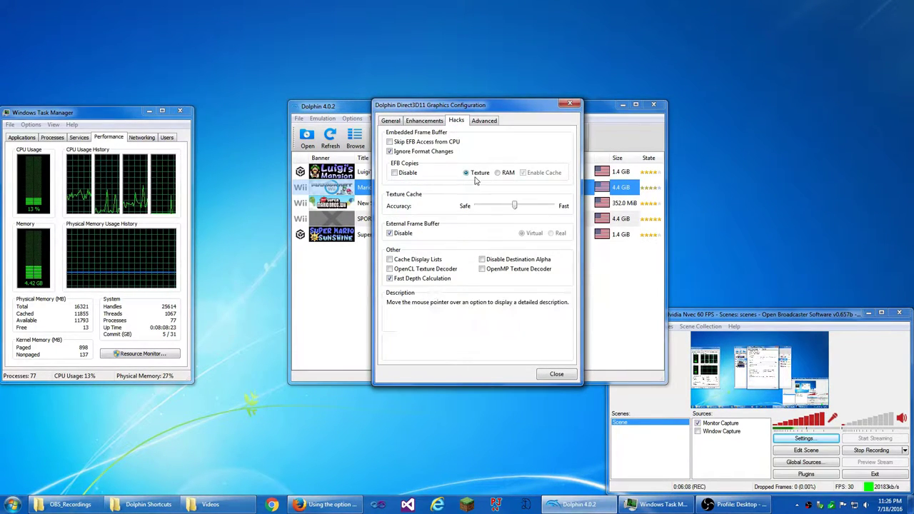
click(556, 373)
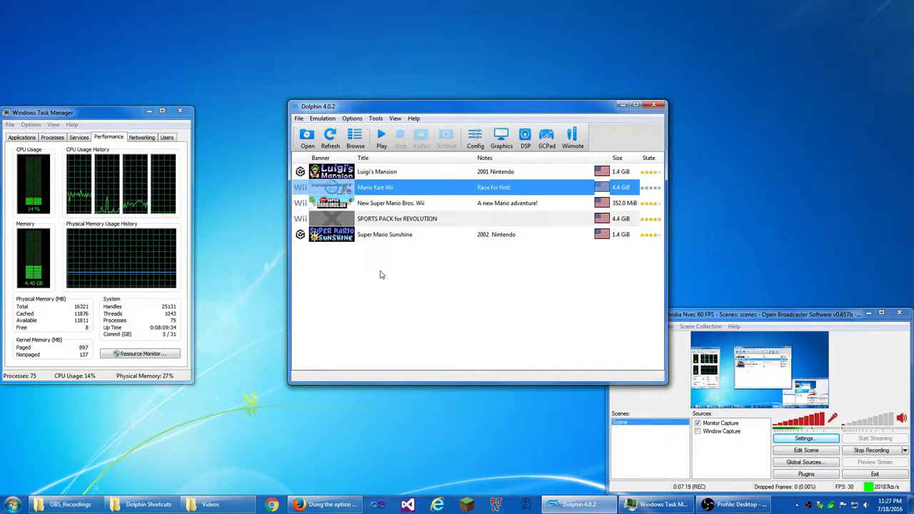
Step: Launch Mario Kart Wii from the game list
drag(343, 277, 555, 367)
click(464, 189)
double_click(463, 190)
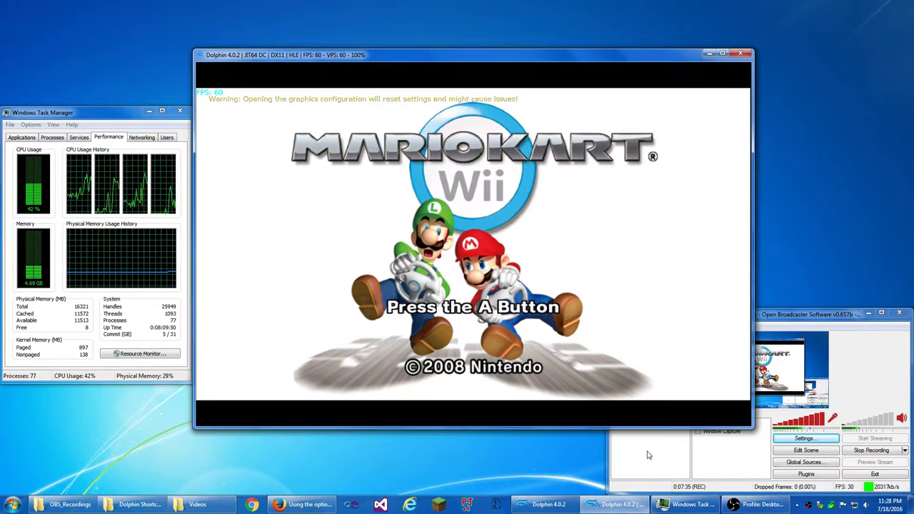
Step: Continue from the title screen with the first license and enter the single-player VS mode
key(x)
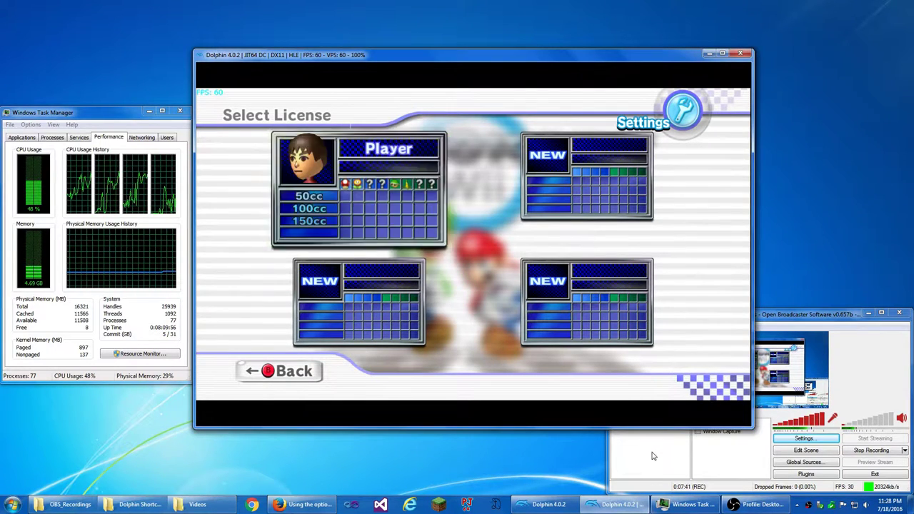
key(x)
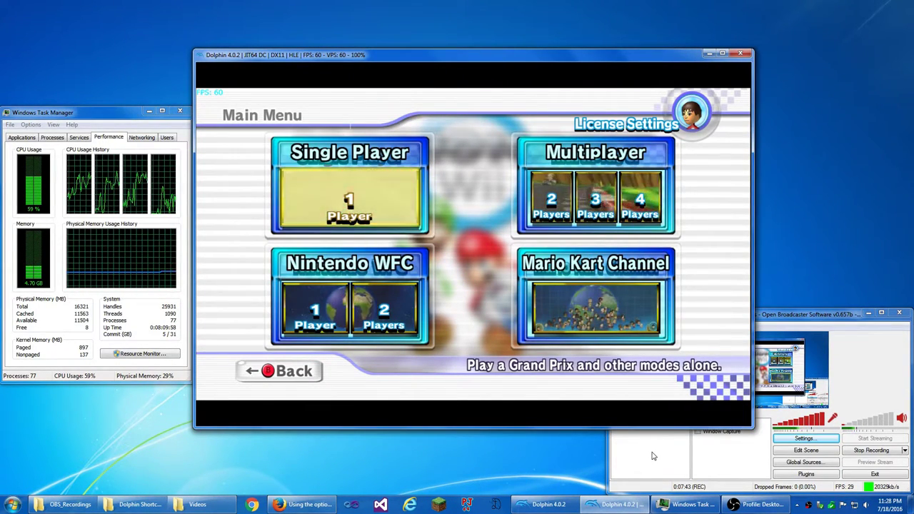
key(x)
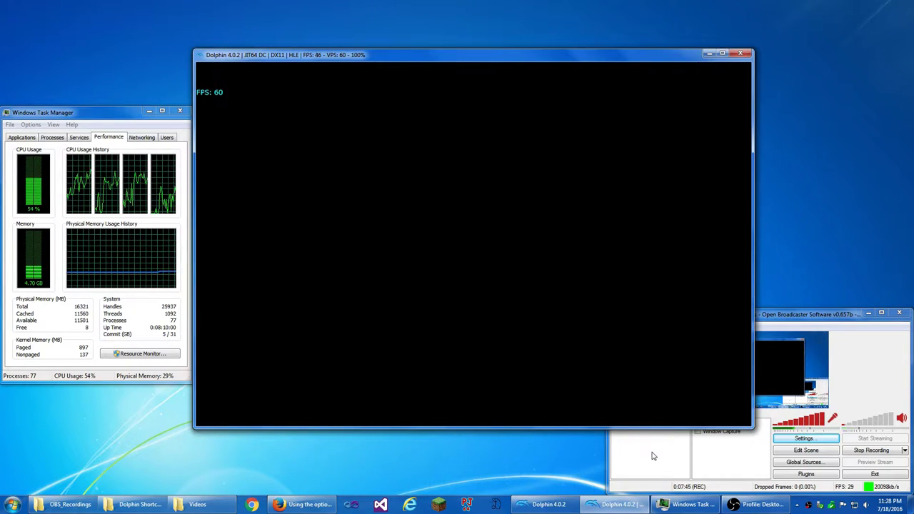
key(Down)
key(Down)
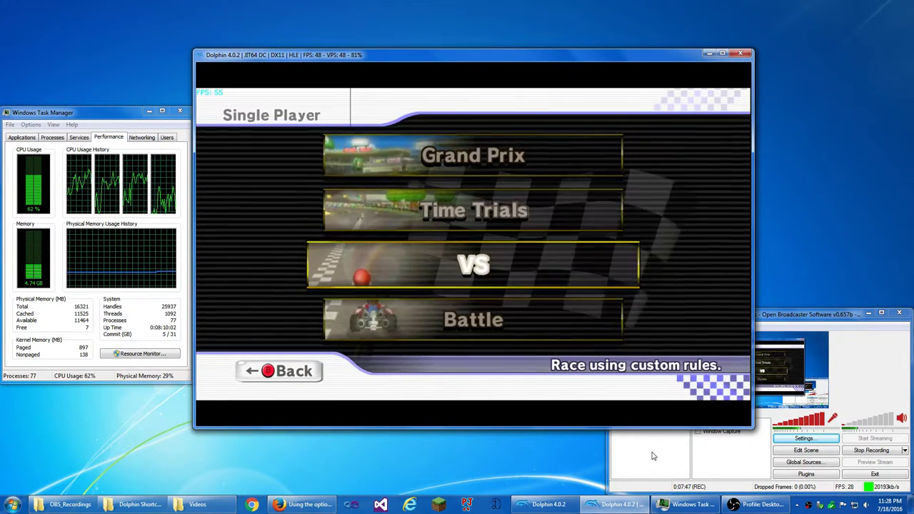
key(x)
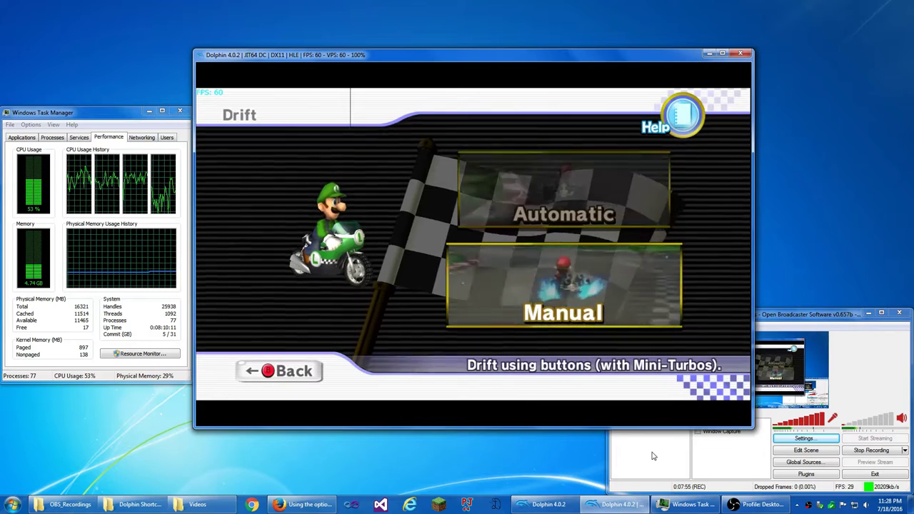
Step: Choose Manual drift, the Mushroom Cup and Luigi Circuit, and start the 100cc VS race
key(x)
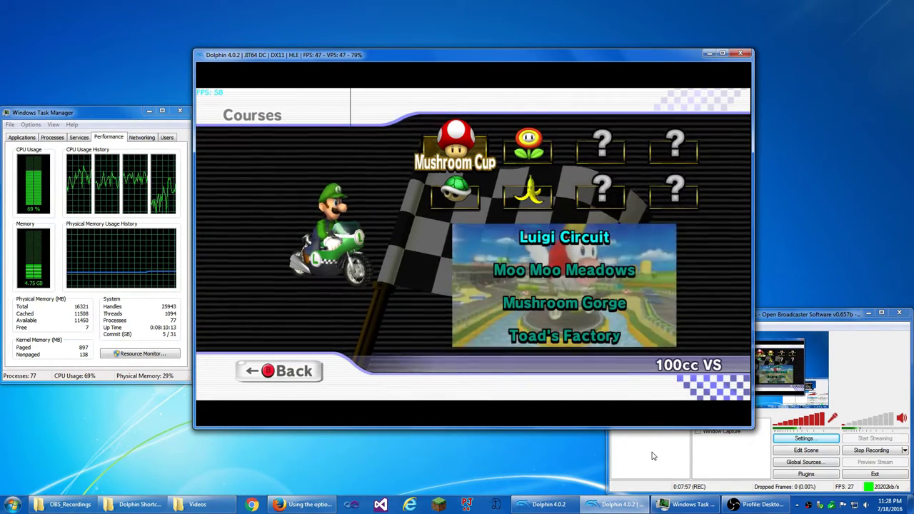
key(x)
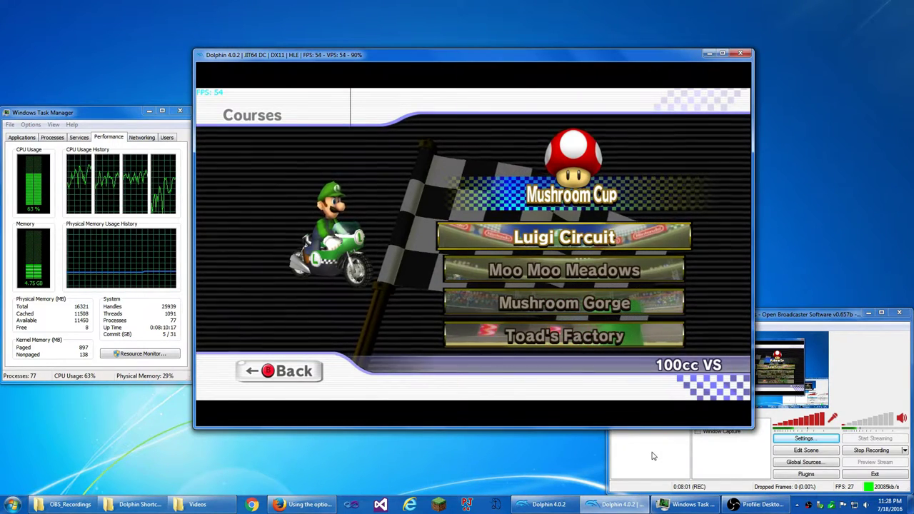
key(x)
key(x)
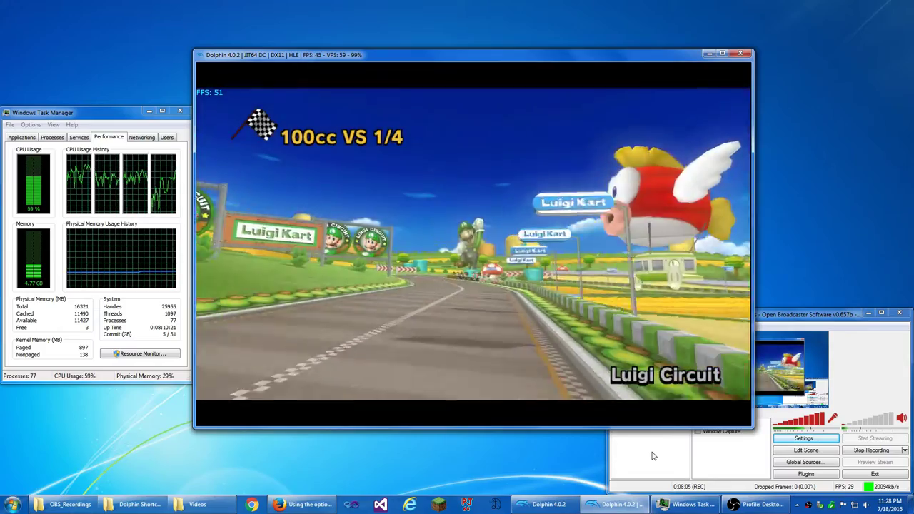
Step: Proceed past the Luigi Circuit intro to run the race, and stop the emulation after the test
key(x)
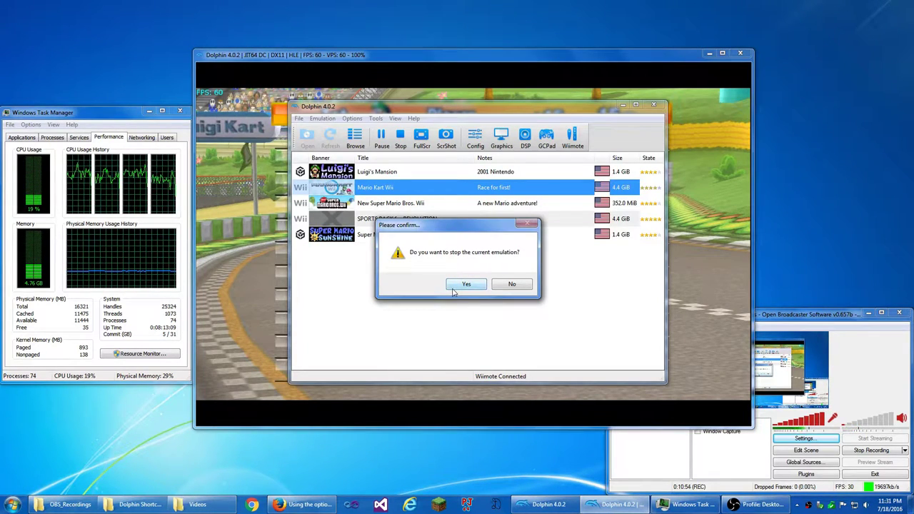
click(457, 285)
click(488, 282)
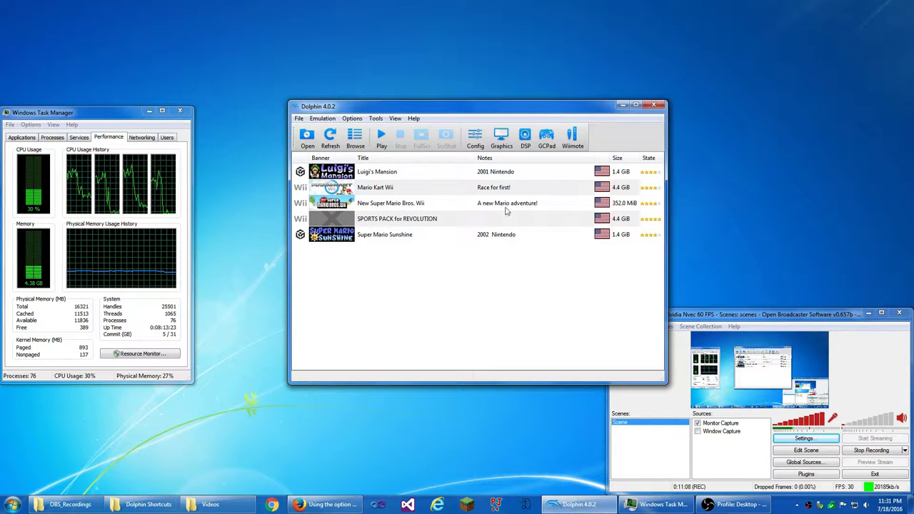
Step: Set EFB Copies to RAM with Enable Cache turned off in the graphics Hacks settings and close the configuration
click(501, 140)
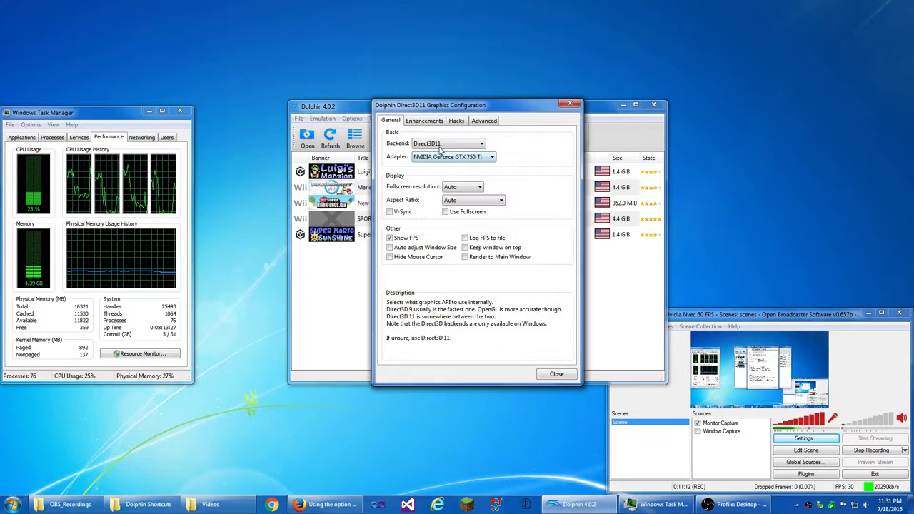
click(455, 121)
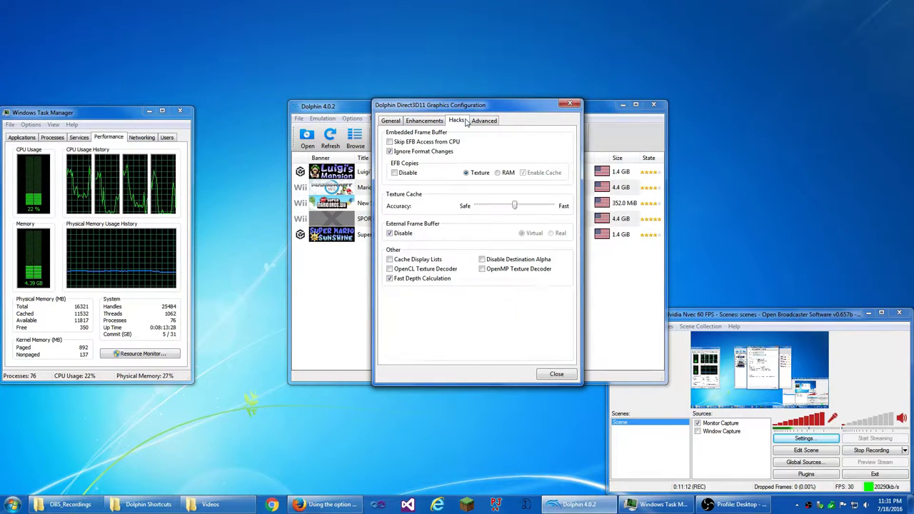
click(506, 173)
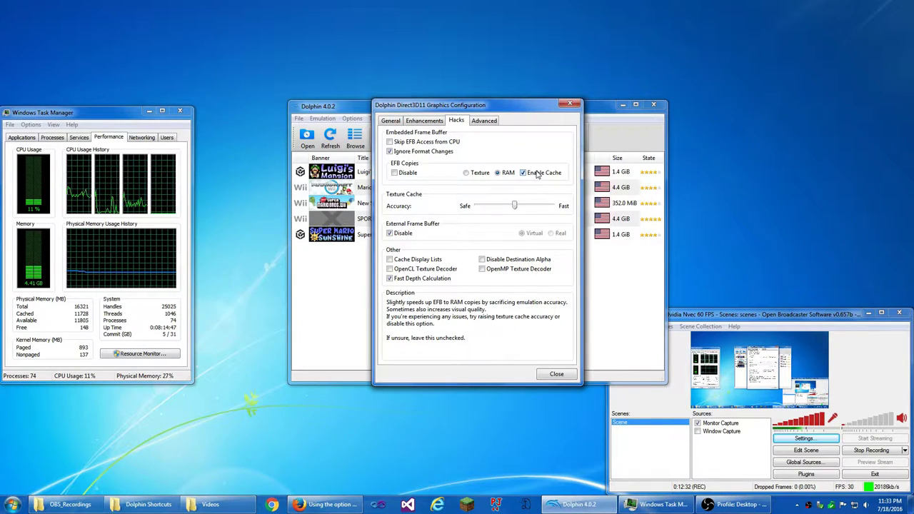
click(537, 175)
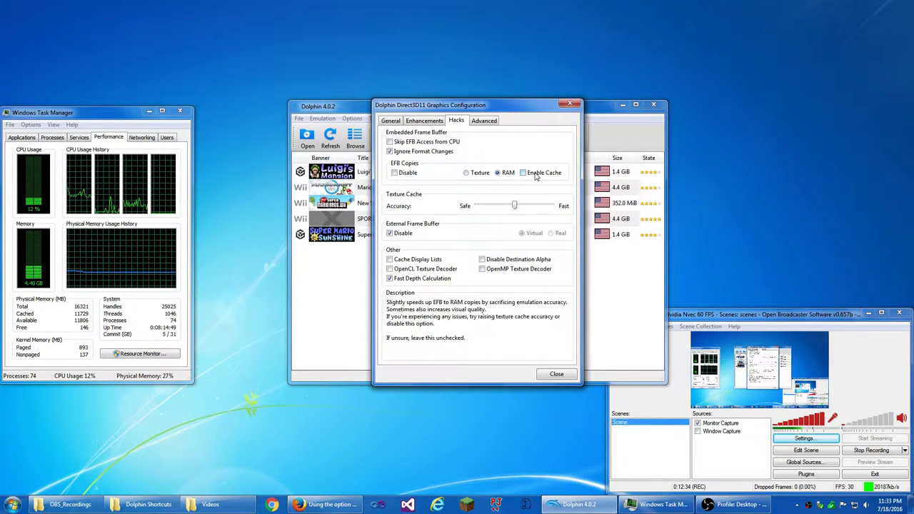
click(554, 375)
Step: Launch Mario Kart Wii again and go through the first license and Single Player to the VS mode
double_click(476, 189)
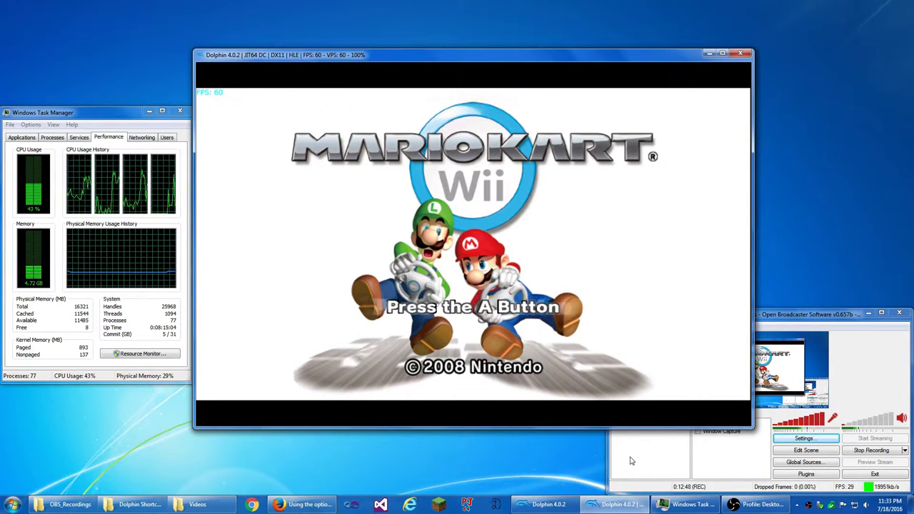
key(x)
key(x)
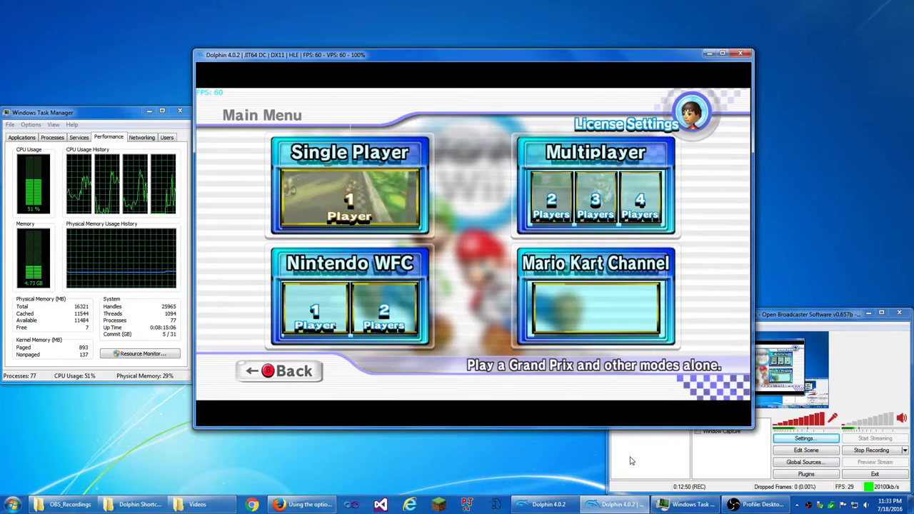
key(x)
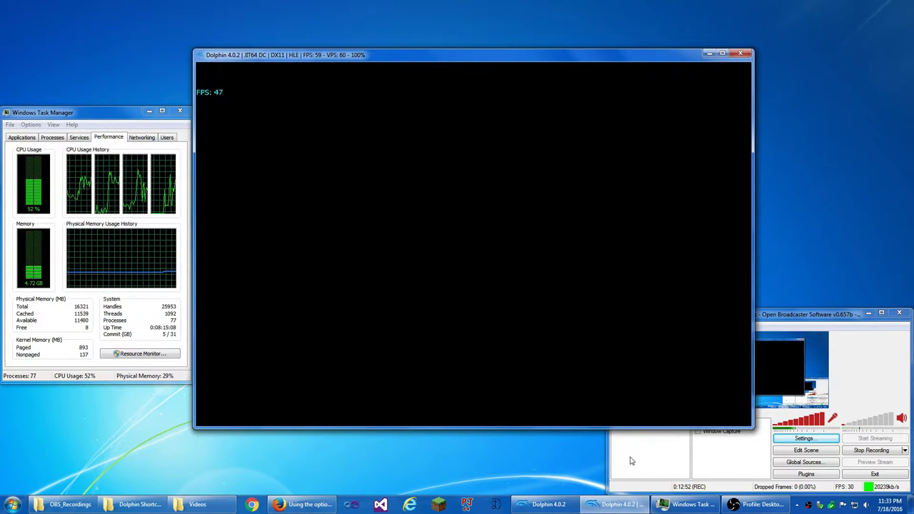
key(Down)
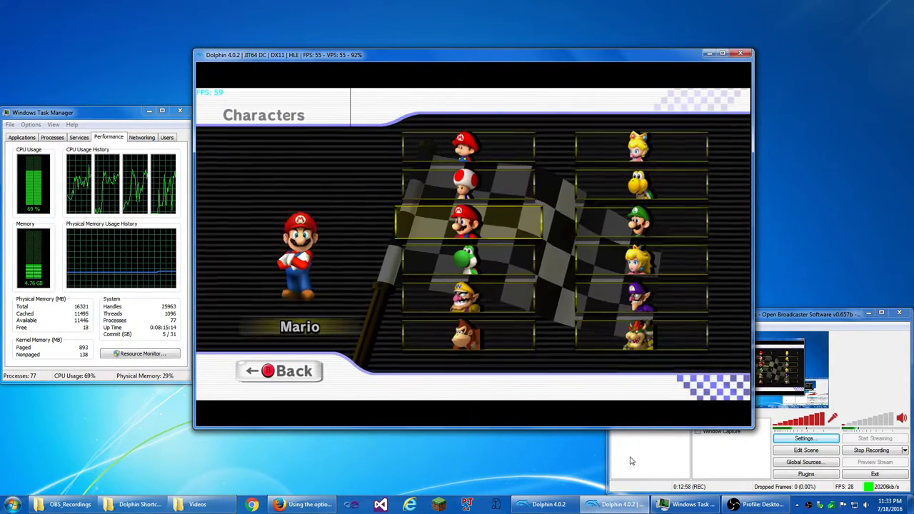
Step: Pick Luigi on a bike with Manual drift, choose Luigi Circuit in the Mushroom Cup, and start the 100cc VS race
key(Return)
key(Down)
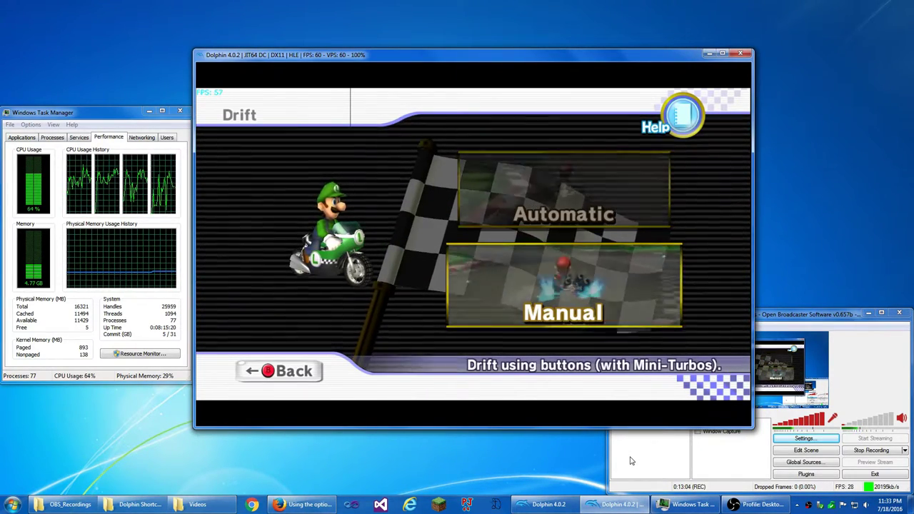
key(Return)
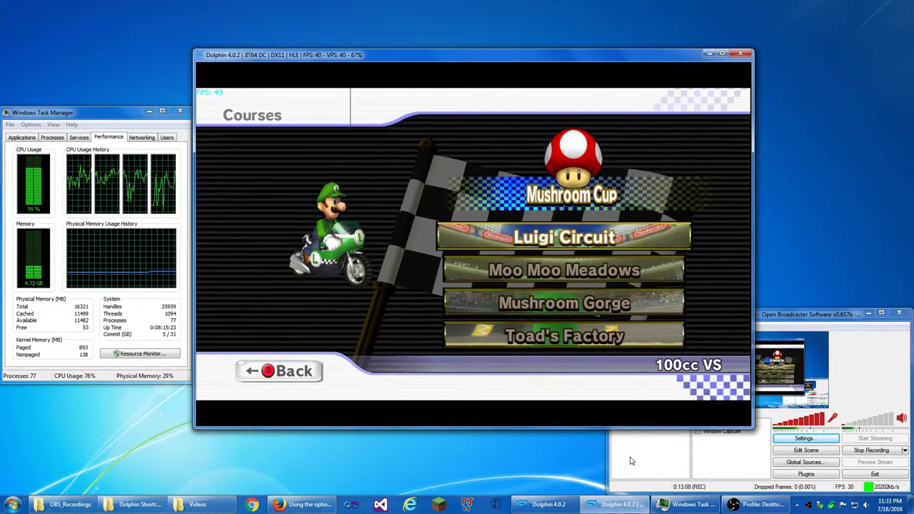
key(Return)
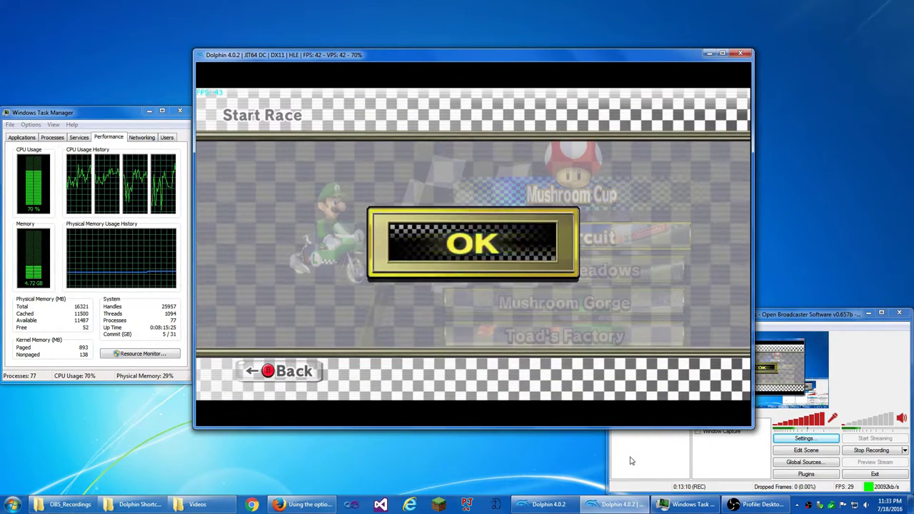
key(Return)
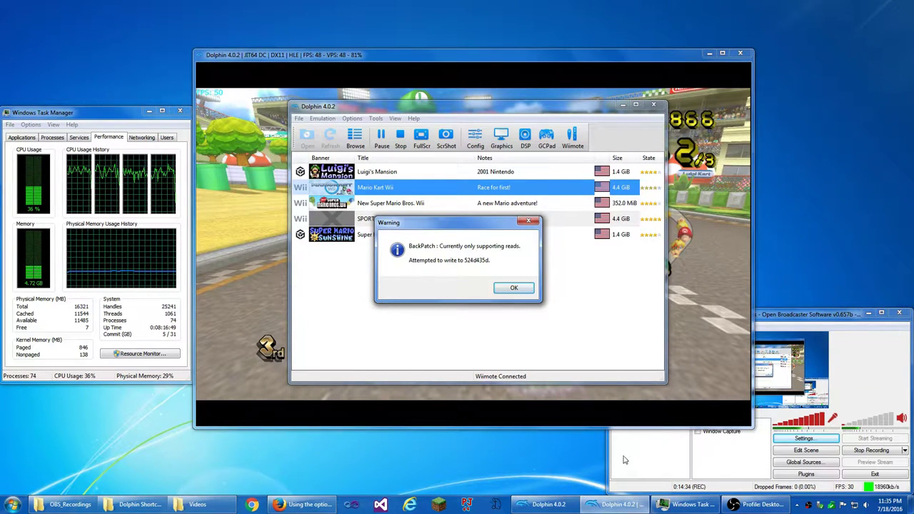
Step: Dismiss the BackPatch warning and force the unresponsive Dolphin program to close
click(503, 290)
click(502, 286)
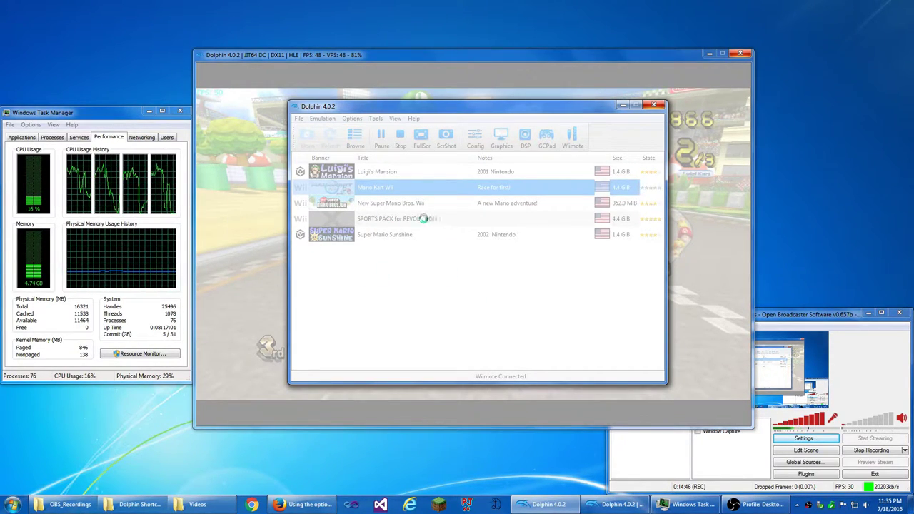
click(654, 107)
click(500, 257)
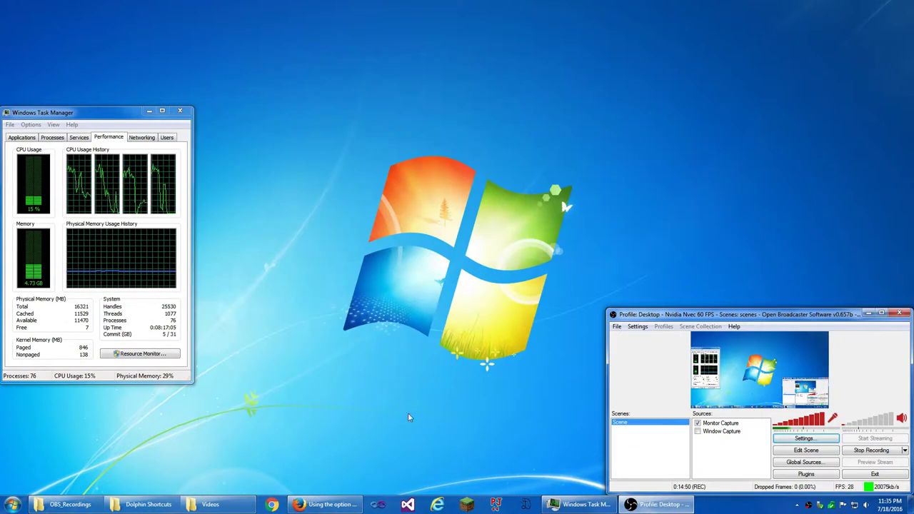
Step: Reopen Dolphin 4.0.2 from the Dolphin Shortcuts folder and leave only its game list in view, with the folder minimized
click(149, 504)
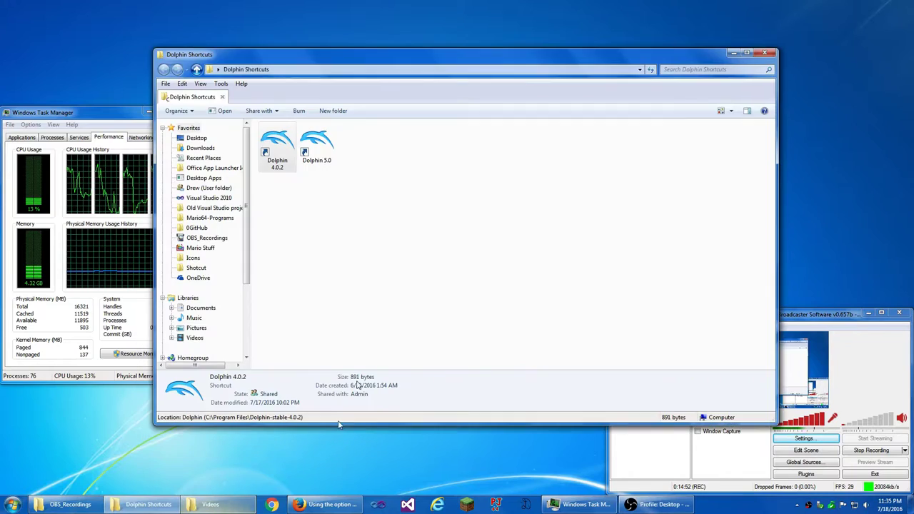
double_click(281, 157)
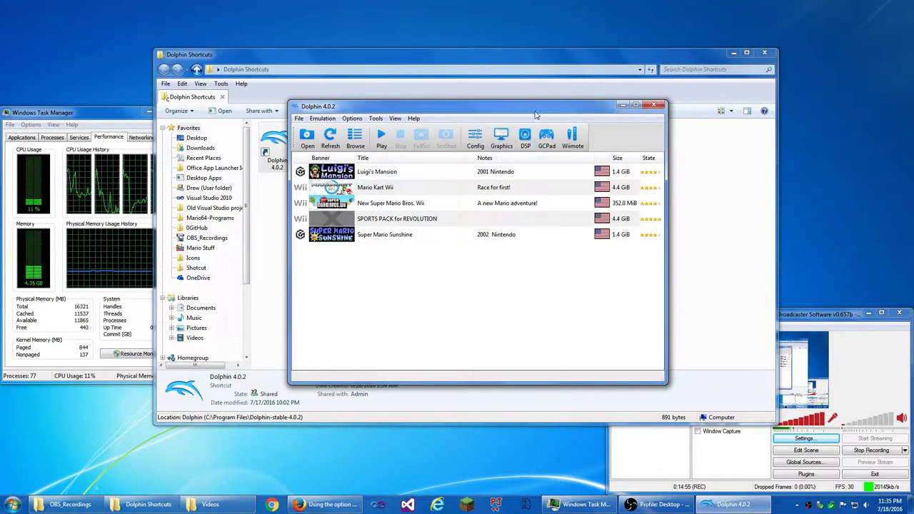
mouse_move(535, 111)
mouse_down()
mouse_move(482, 437)
mouse_move(533, 103)
mouse_move(571, 439)
mouse_move(537, 76)
mouse_move(546, 102)
mouse_up()
click(734, 53)
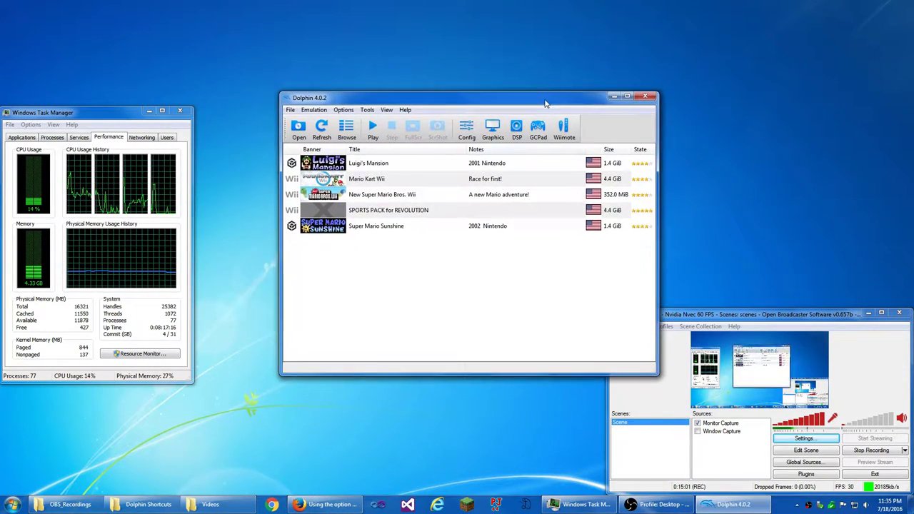
double_click(489, 178)
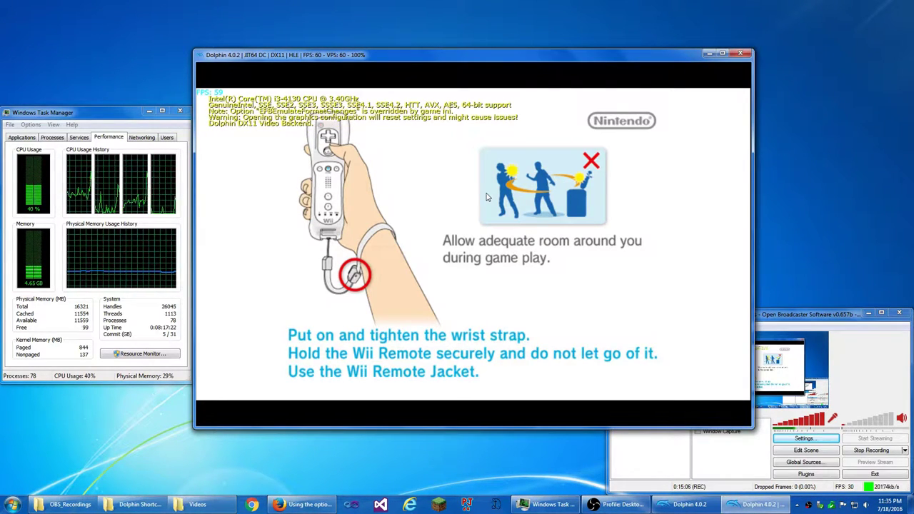
click(740, 53)
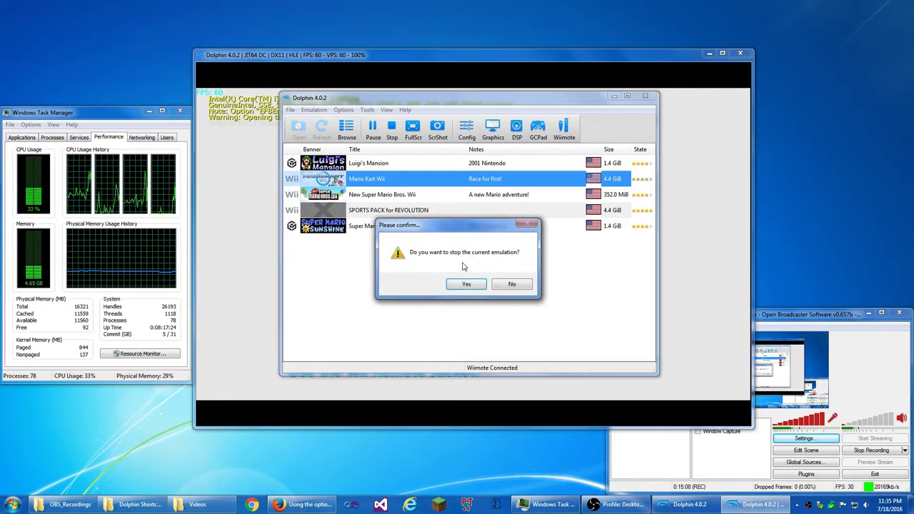
click(465, 285)
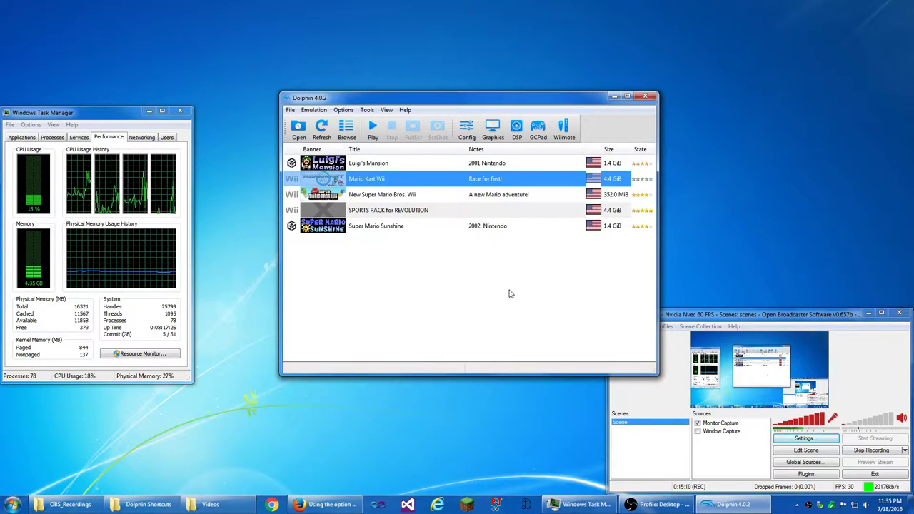
Step: Turn on Enable Cache and set EFB Copies to Texture in the graphics Hacks settings, and close the configuration
click(493, 130)
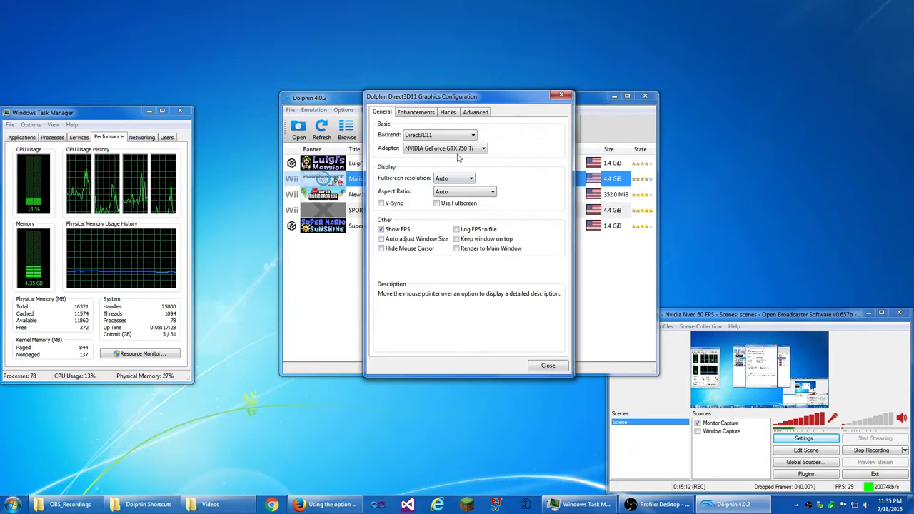
click(448, 113)
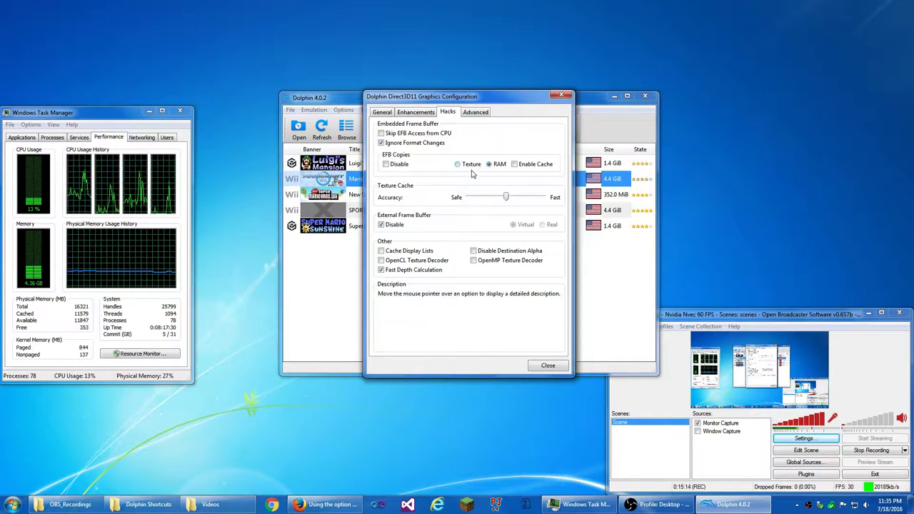
click(514, 164)
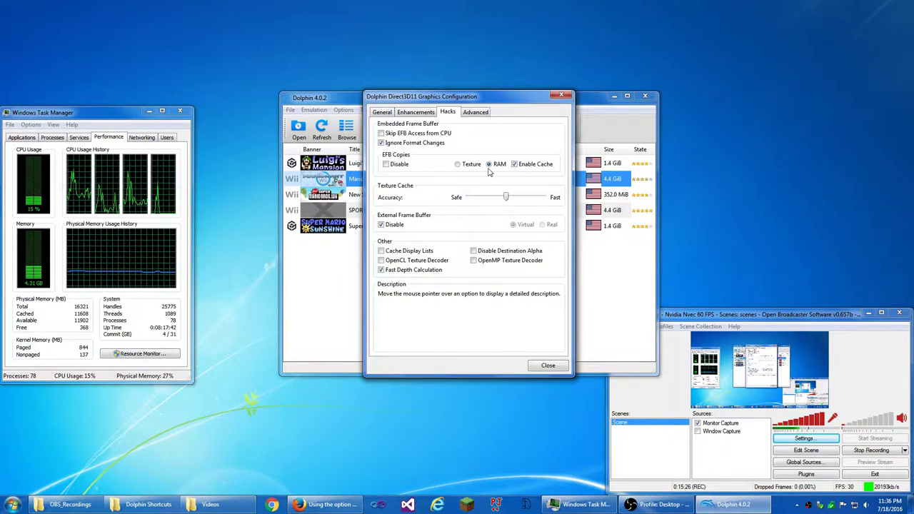
click(470, 170)
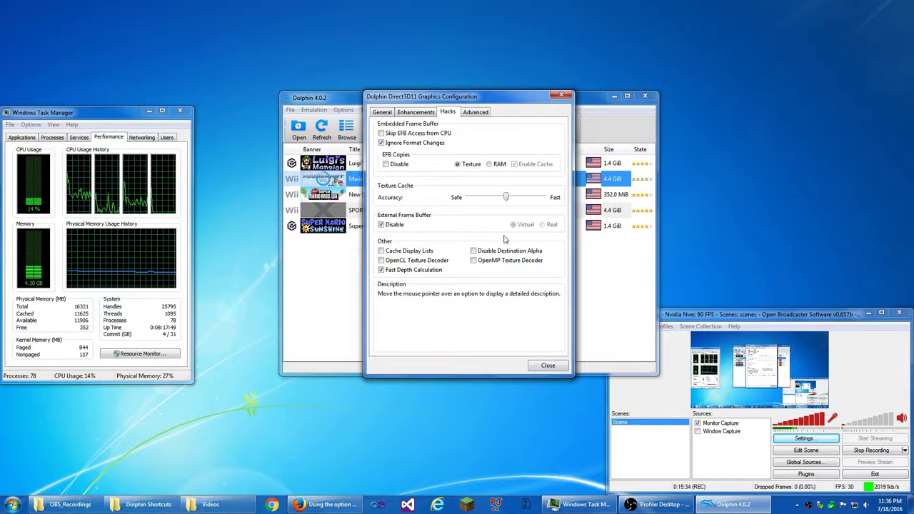
click(548, 364)
Step: Run New Super Mario Bros. Wii, play a stretch of the grassland level as a performance test, and stop the emulation
click(434, 201)
double_click(434, 200)
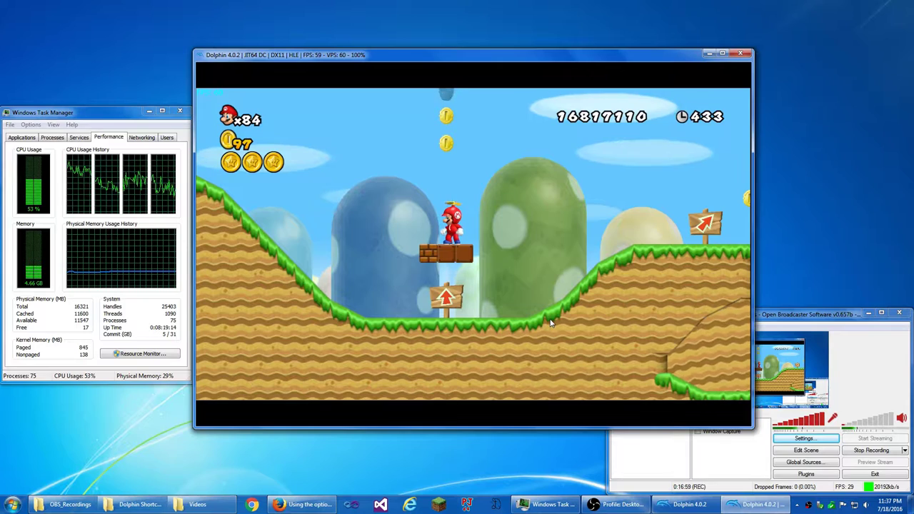
key(Return)
key(Return)
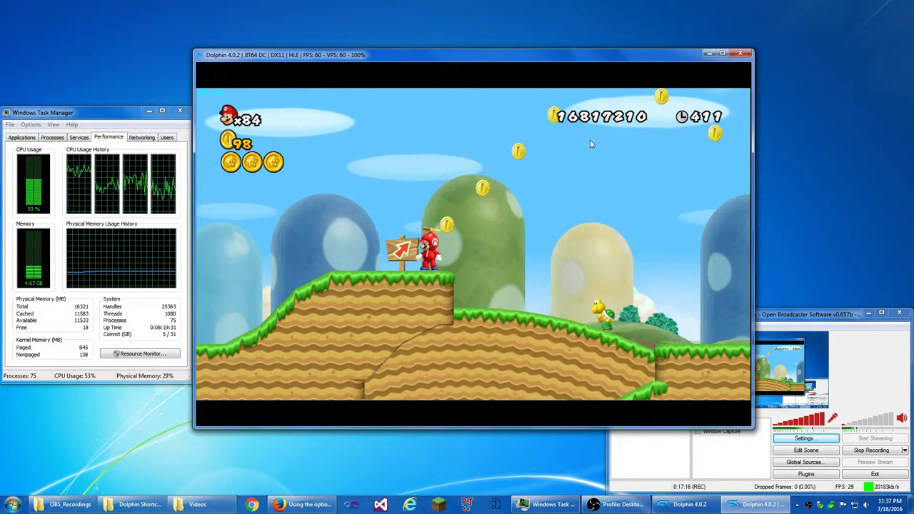
click(741, 54)
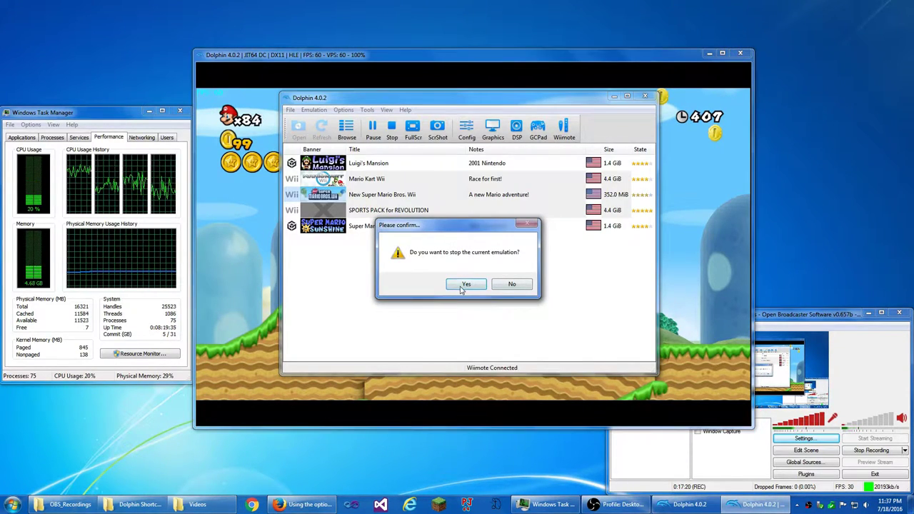
click(464, 283)
Step: Set EFB Copies to RAM with Enable Cache kept on in the graphics Hacks settings, and close the configuration
click(493, 129)
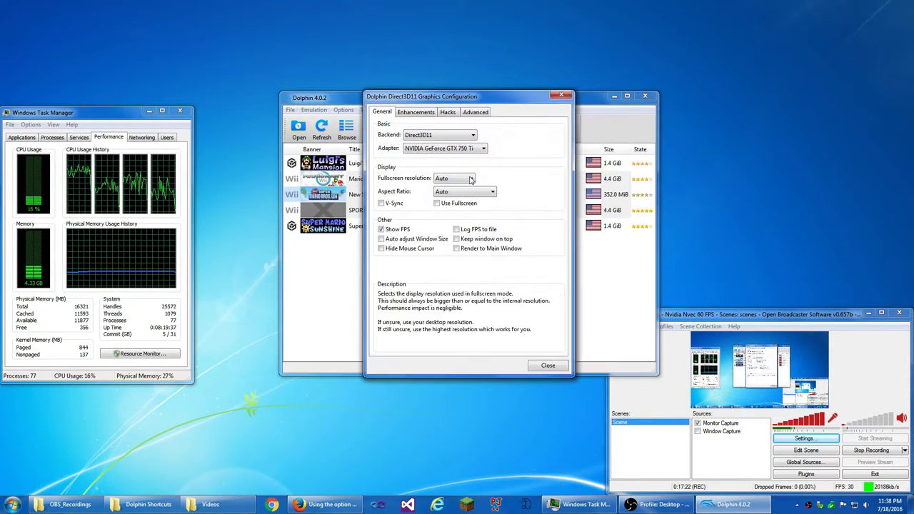
click(447, 112)
click(490, 164)
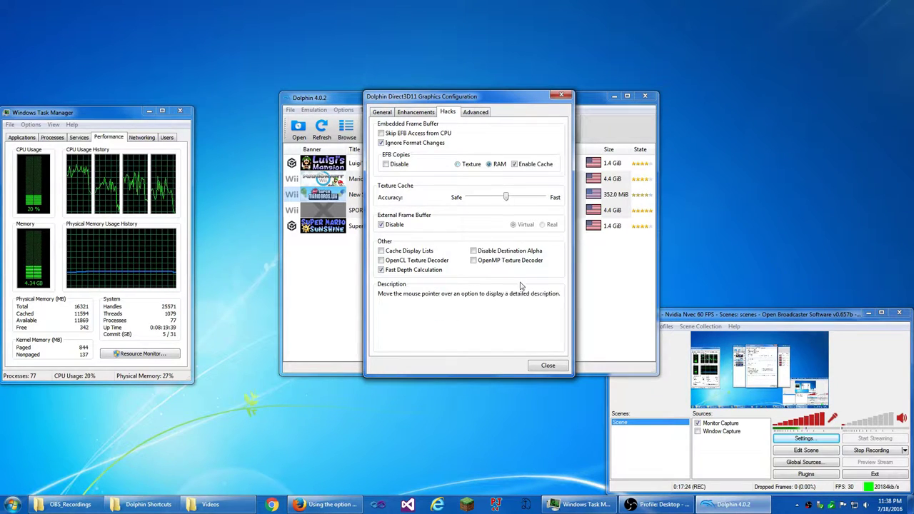
click(546, 365)
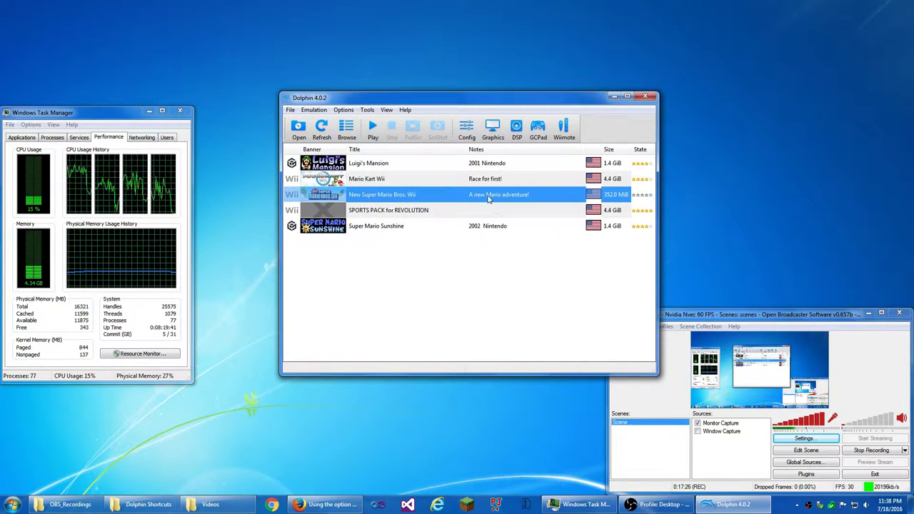
Step: Launch New Super Mario Bros. Wii again and run through the grassland level's opening past the castle to the first ledge
double_click(488, 199)
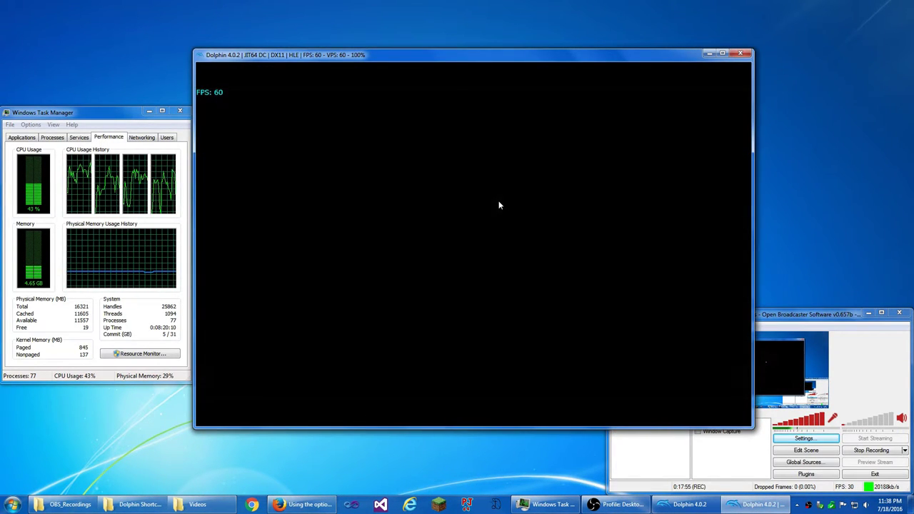
key(Right)
key(Right)
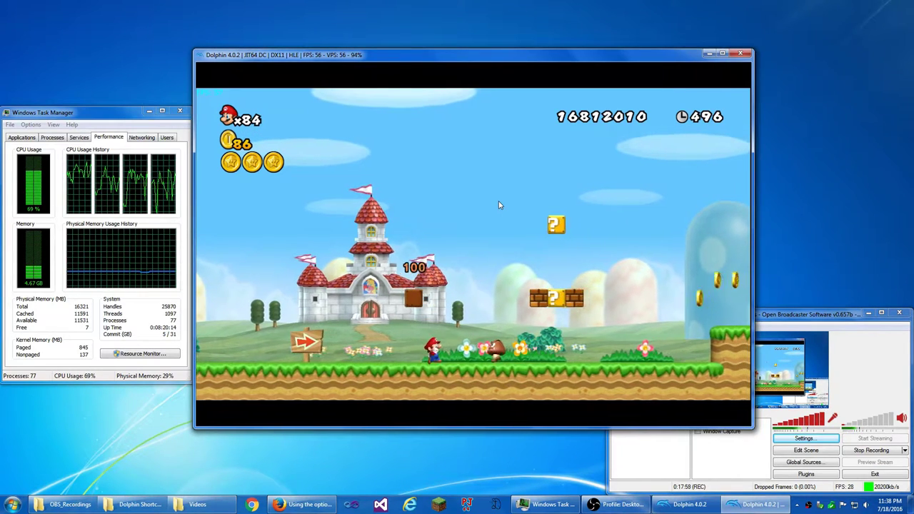
key(Right)
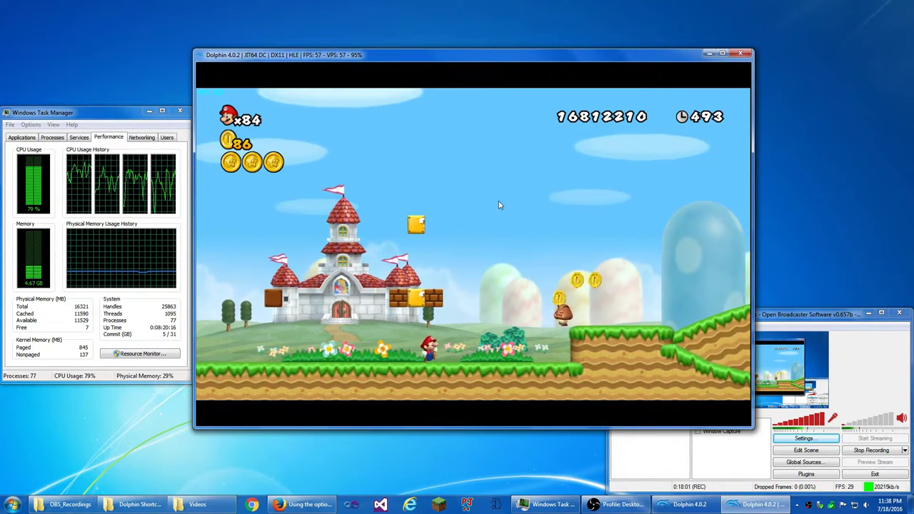
key(Right)
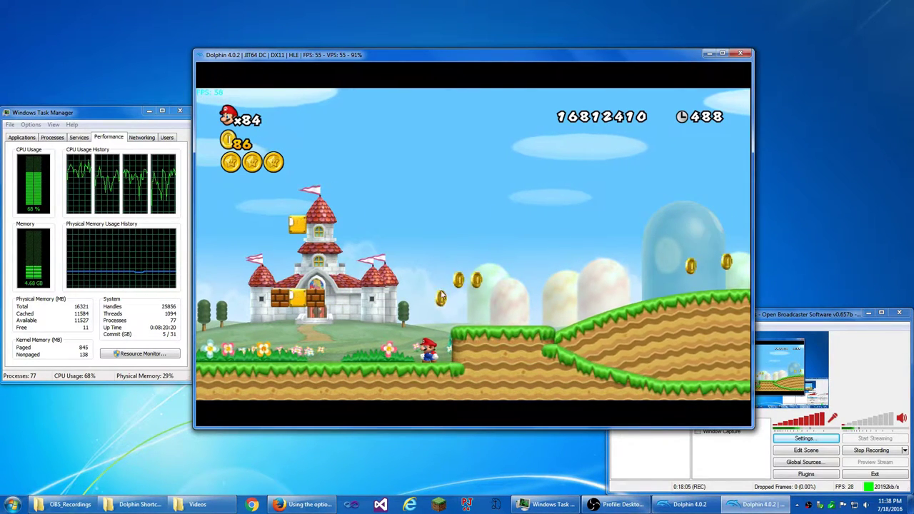
Step: Go back to the question blocks near the castle and hit both for a coin and a mushroom
key(Left)
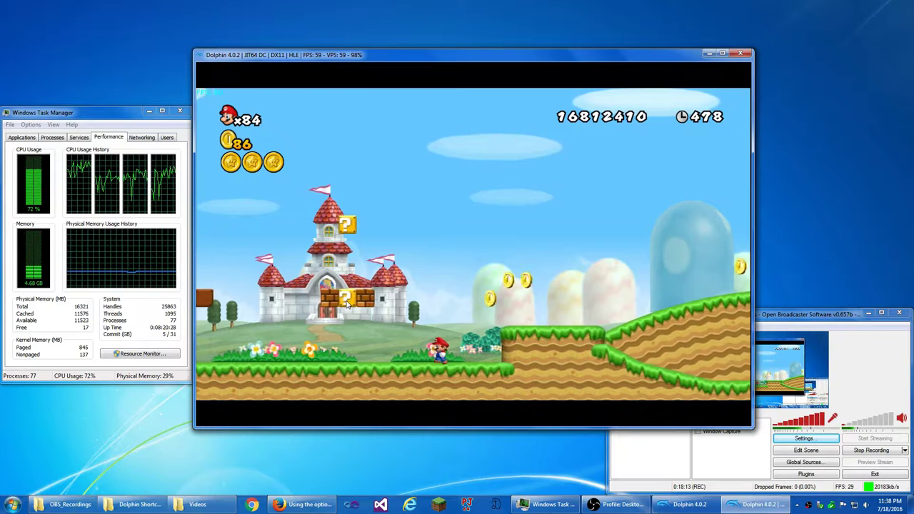
key(Right)
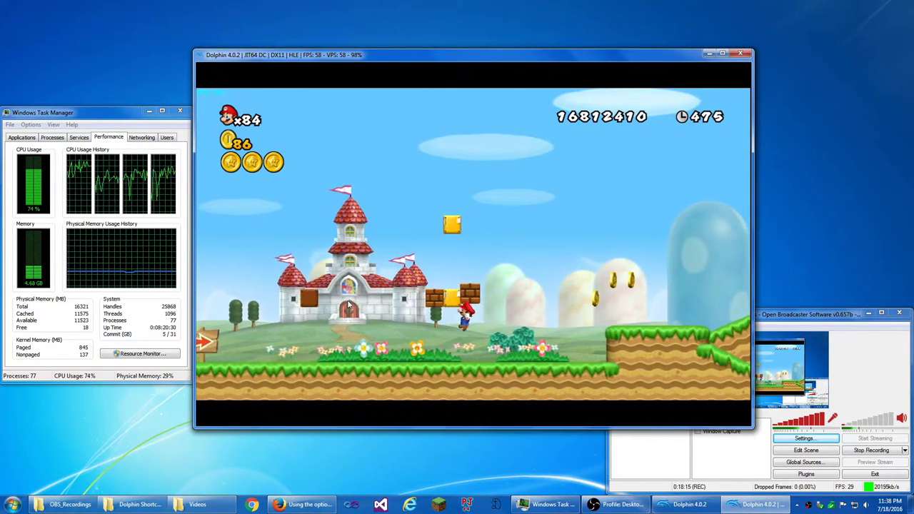
key(Right)
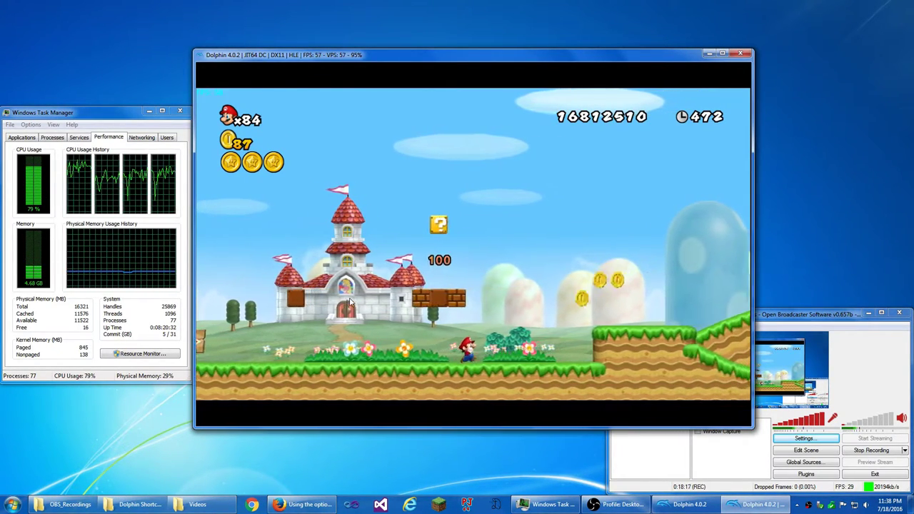
key(Right)
key(2)
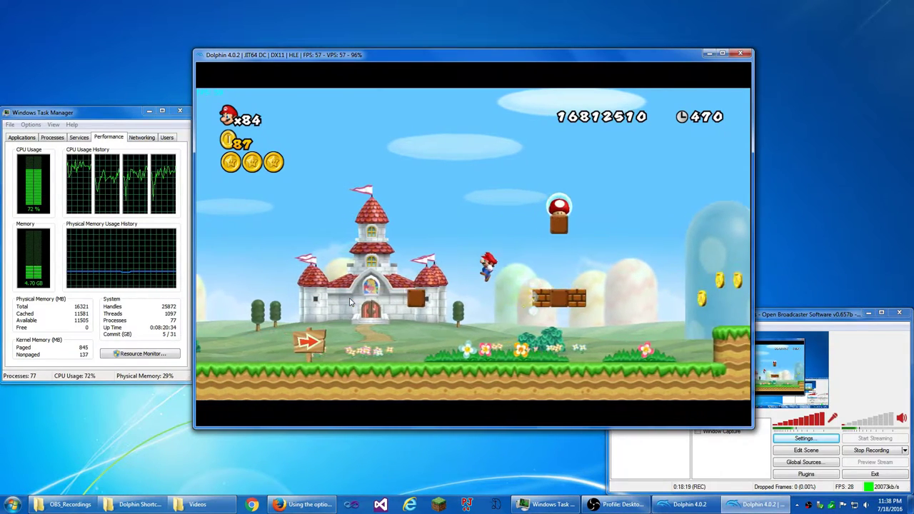
Step: Collect the three coins beside the first ledge and the mushroom released from the upper block
key(Right)
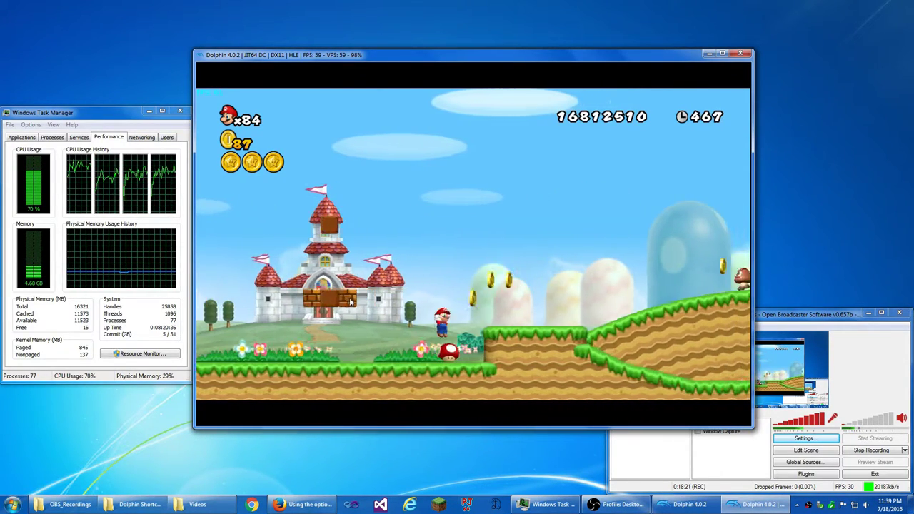
key(Right)
key(2)
key(2)
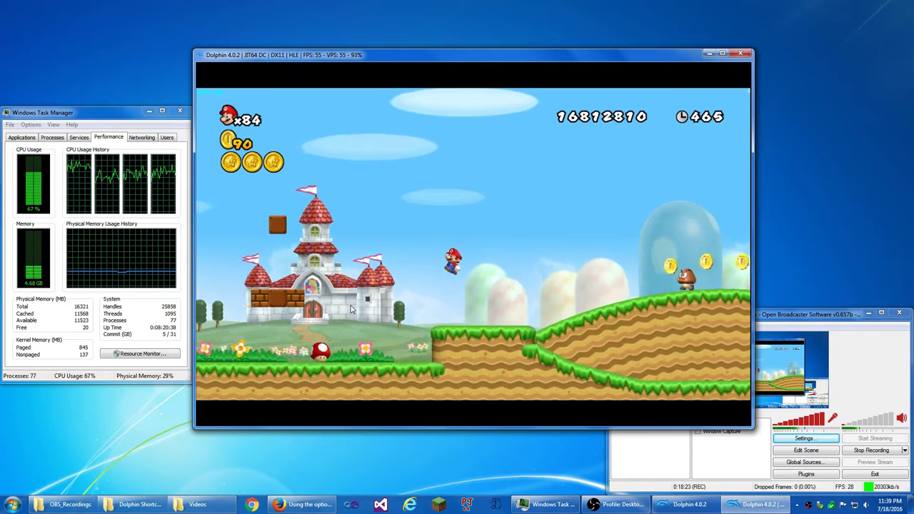
key(Right)
key(2)
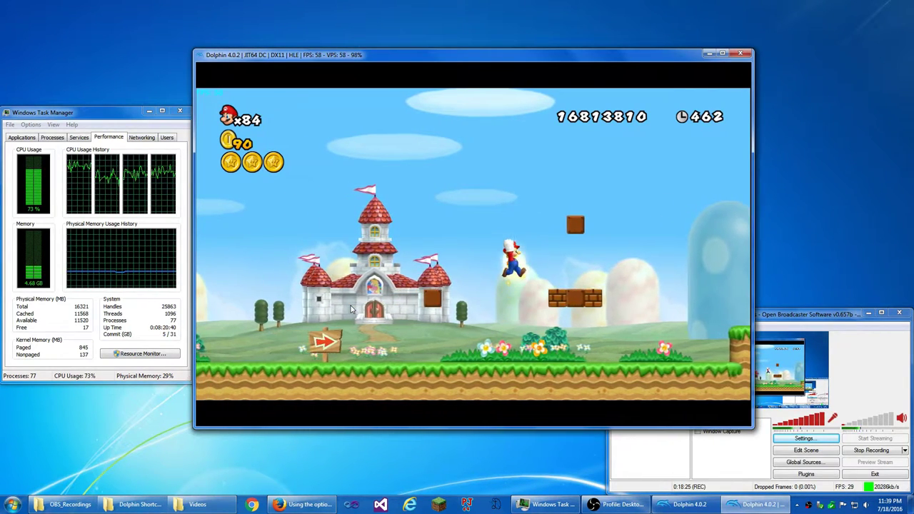
Step: Run past the castle ledge and over the first hill, collecting its four coins, and climb the floating orange platforms
key(Right)
key(2)
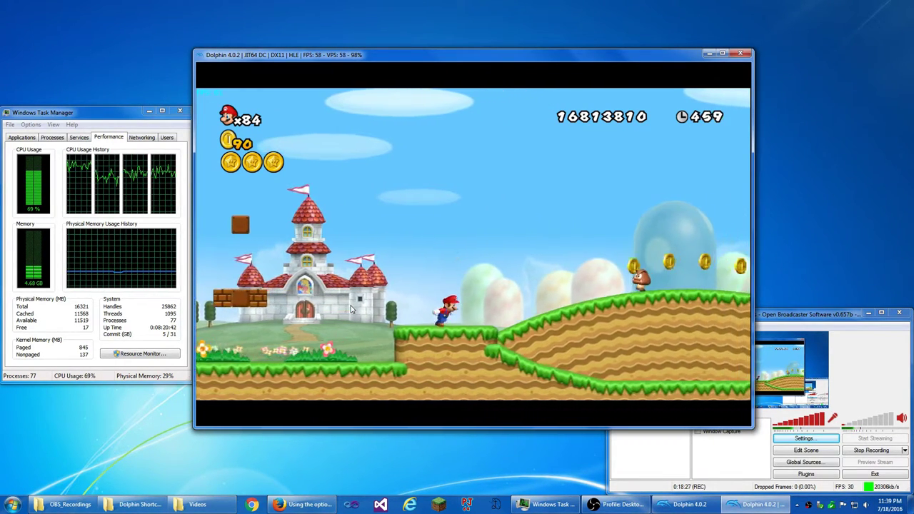
key(Right)
key(2)
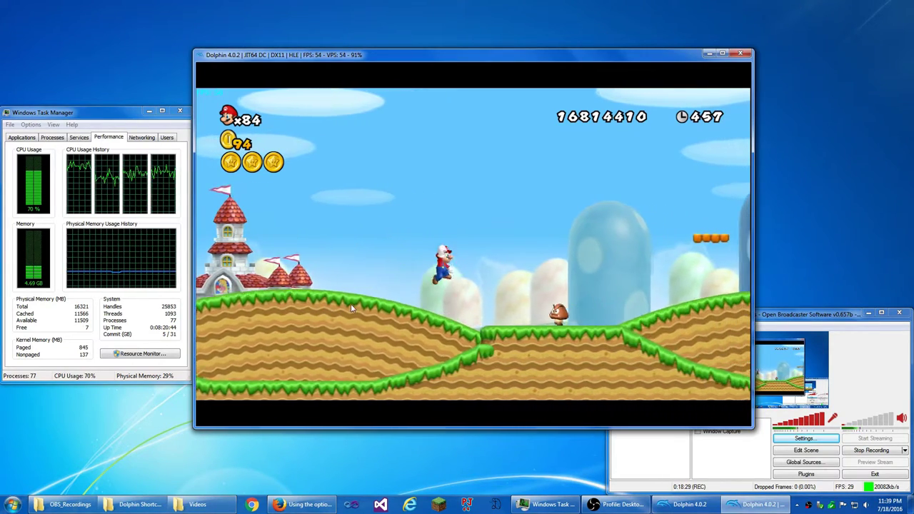
key(Right)
key(2)
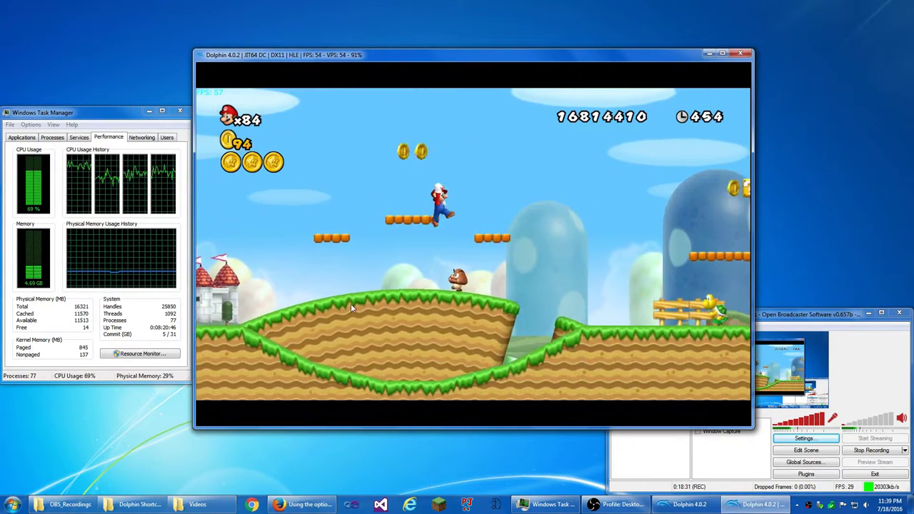
Step: Cross the floating platforms, pipes and brick ledges, collecting coins on the way, and touch the checkpoint flag on the high cliff
key(Right)
key(2)
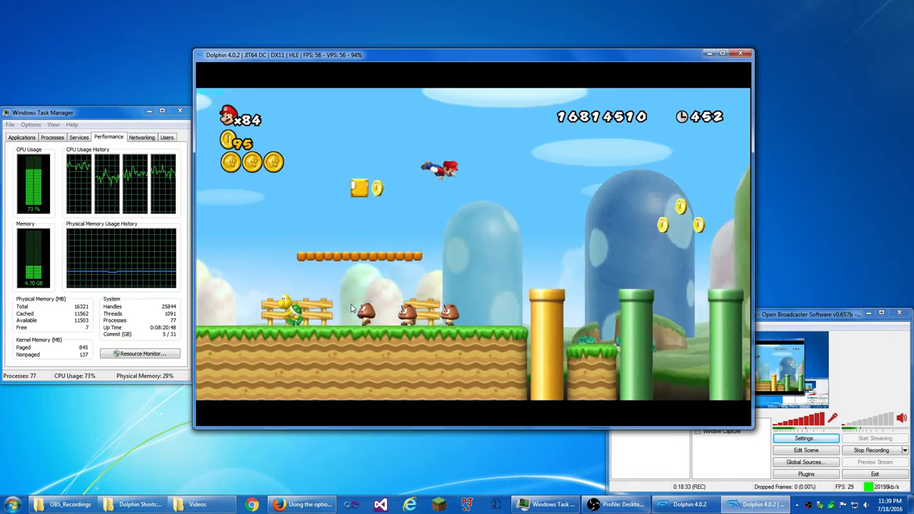
key(Right)
key(2)
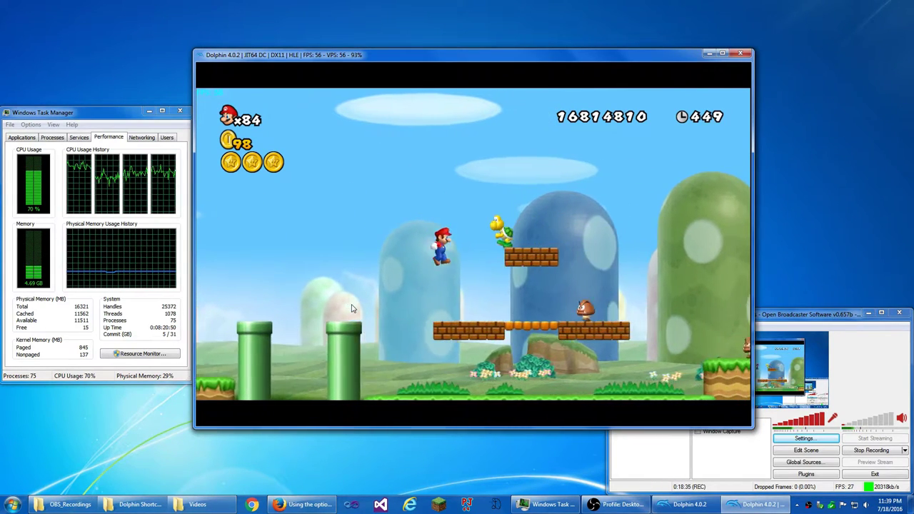
key(Right)
key(2)
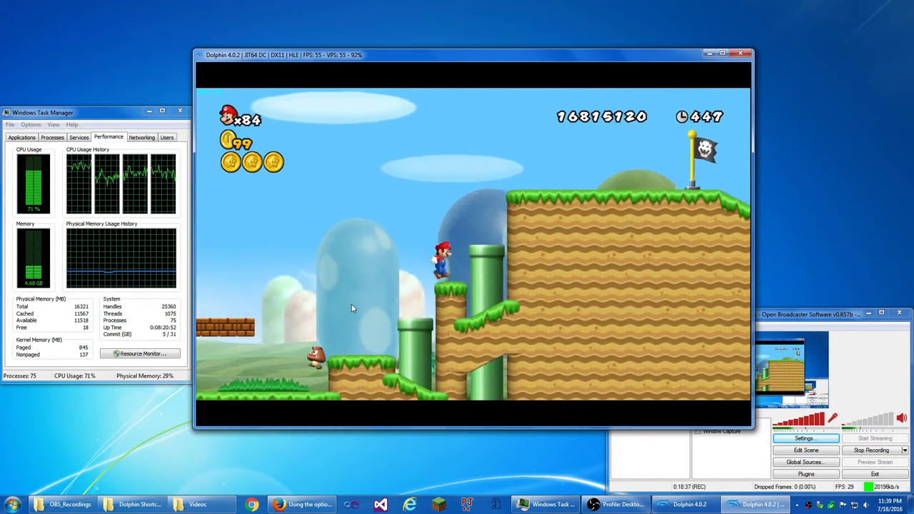
key(Right)
key(2)
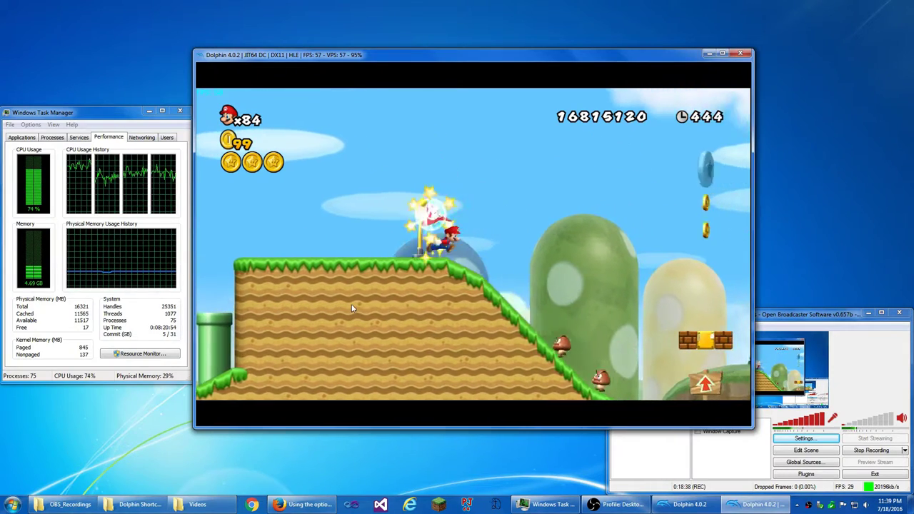
Step: Hit the question block above the up-arrow sign to release the propeller mushroom, turn back toward it, and stop the emulation
key(Right)
key(2)
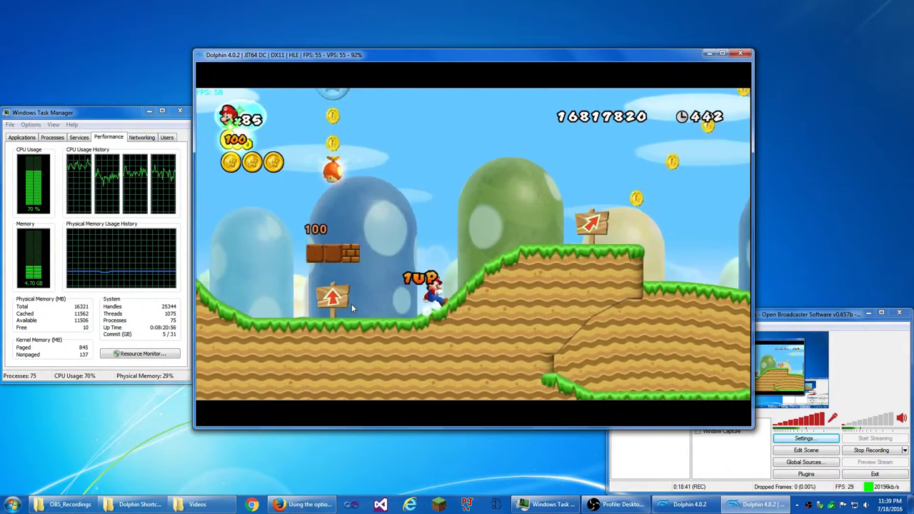
key(Left)
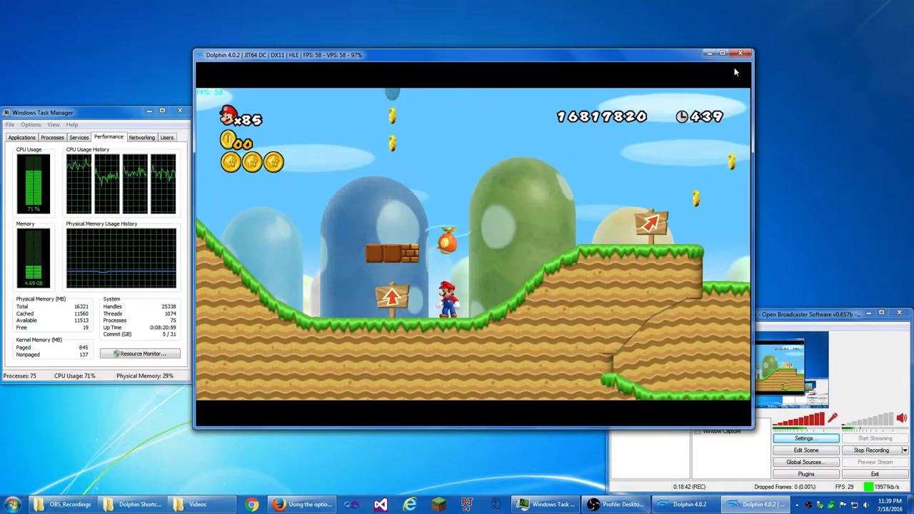
click(740, 53)
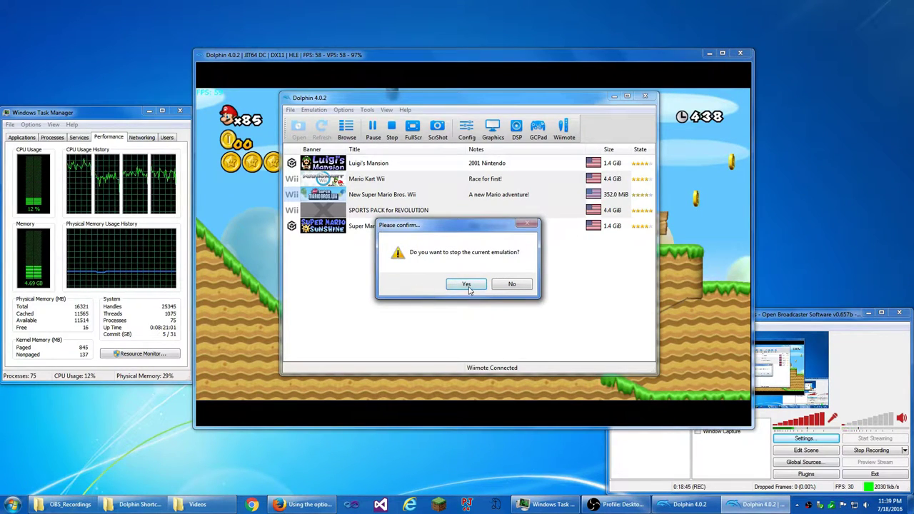
click(468, 284)
Step: Set EFB Copies to Texture in the graphics Hacks settings, disable EFB Copies, and close the configuration
click(498, 134)
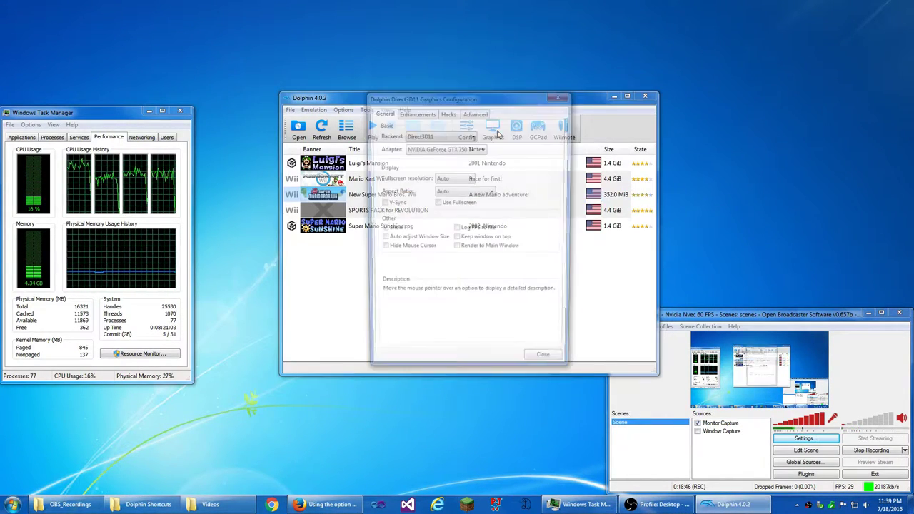
click(446, 111)
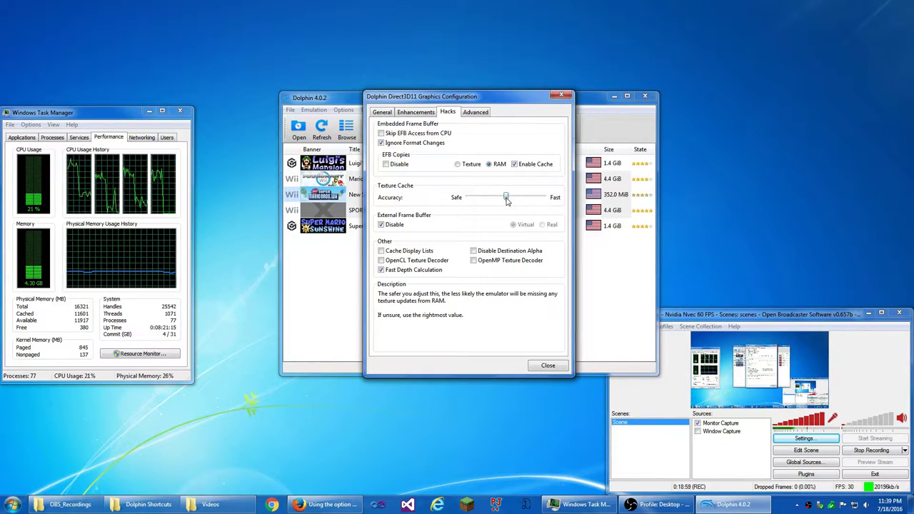
drag(505, 202, 544, 208)
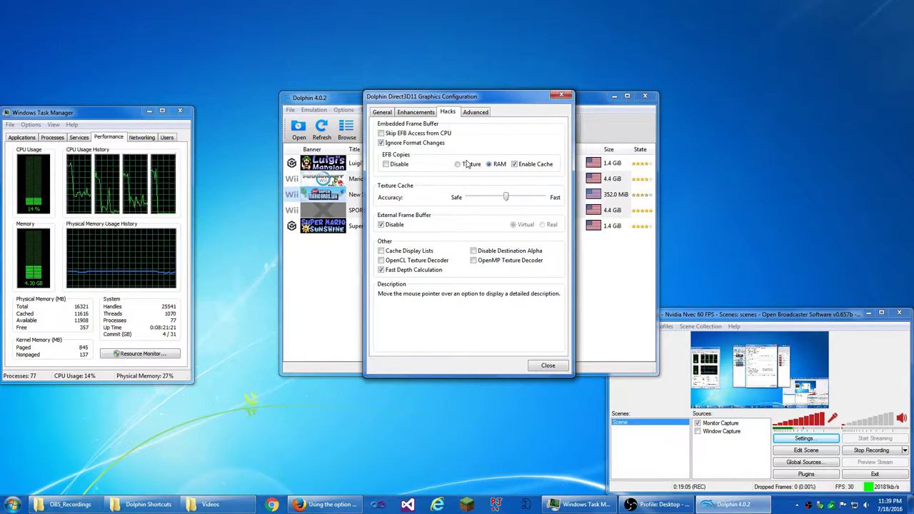
mouse_move(465, 167)
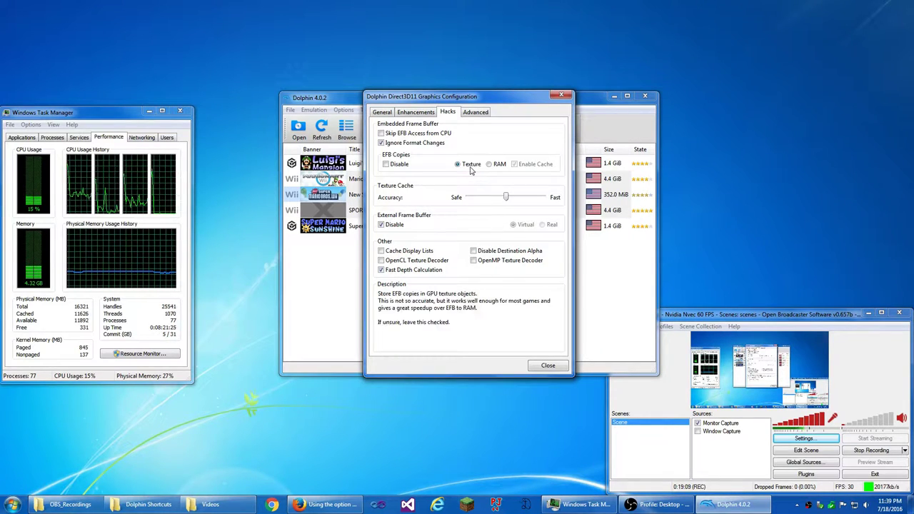
mouse_move(508, 170)
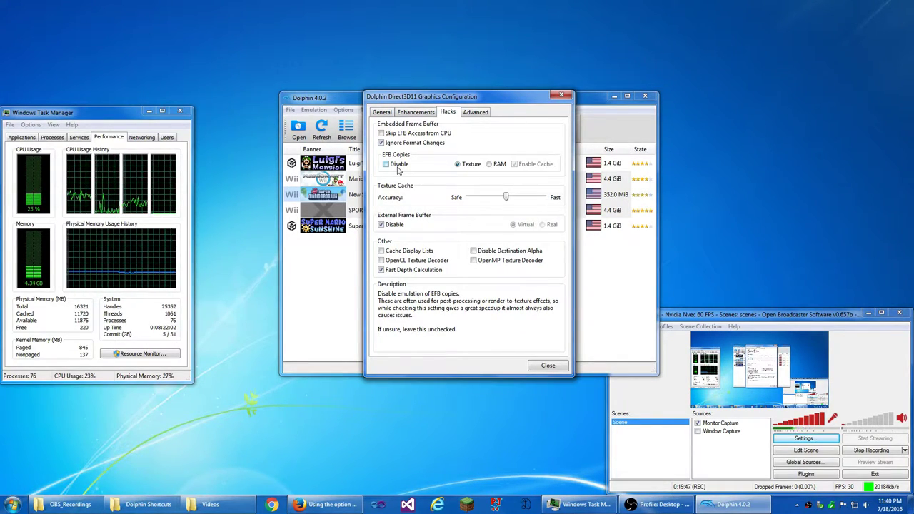
click(386, 164)
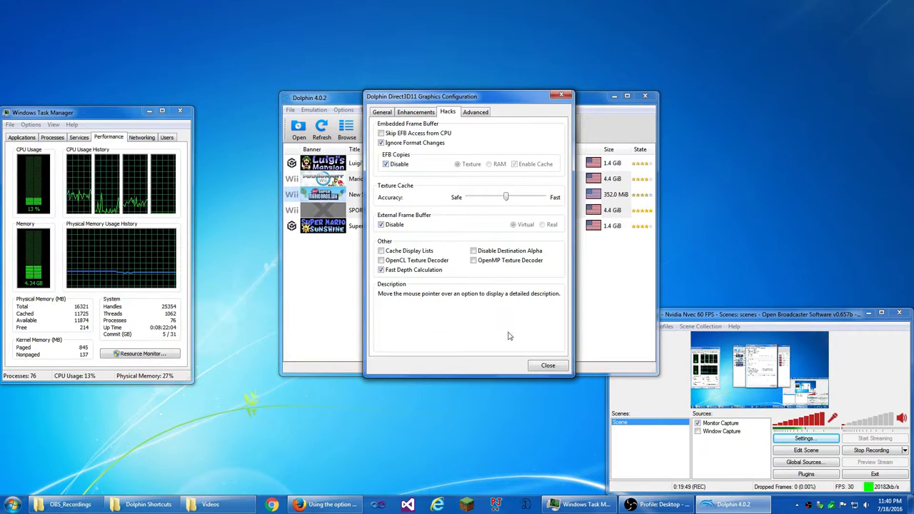
click(544, 367)
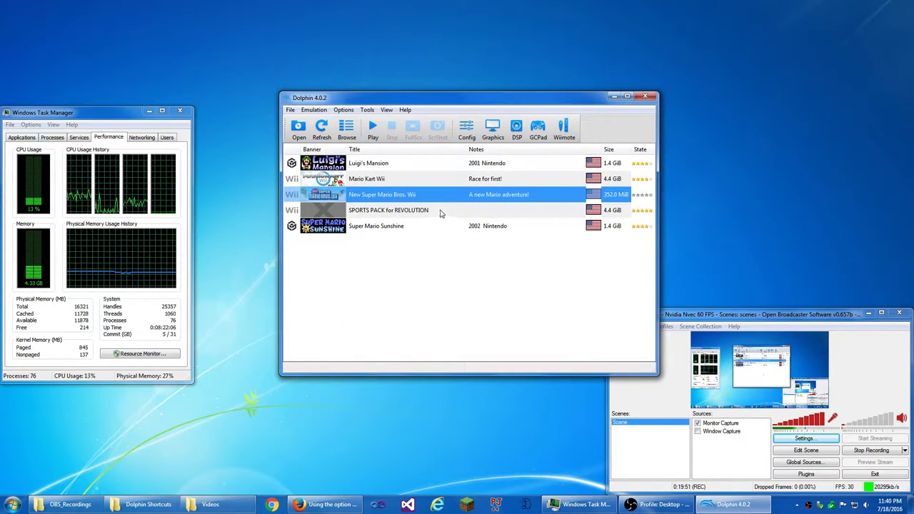
Step: Launch Mario Kart Wii, choose the Player license for a test race, and stop the emulation
double_click(428, 181)
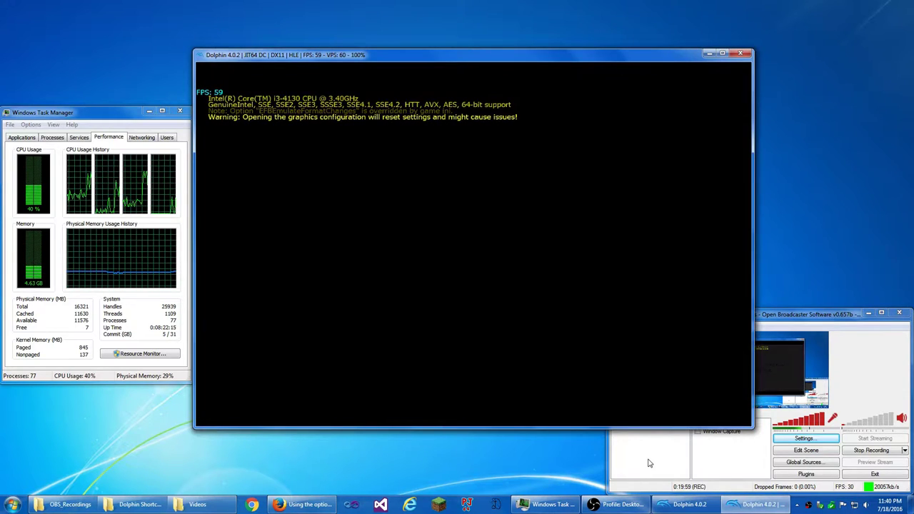
key(x)
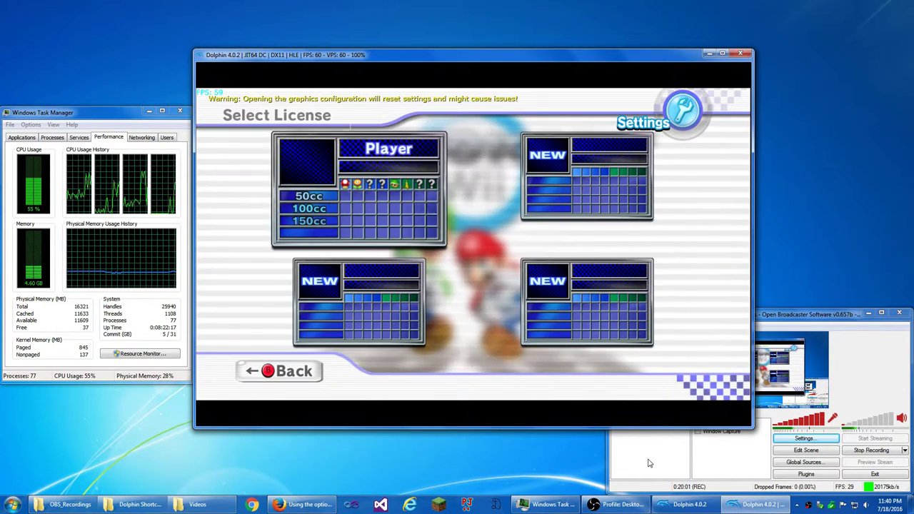
key(z)
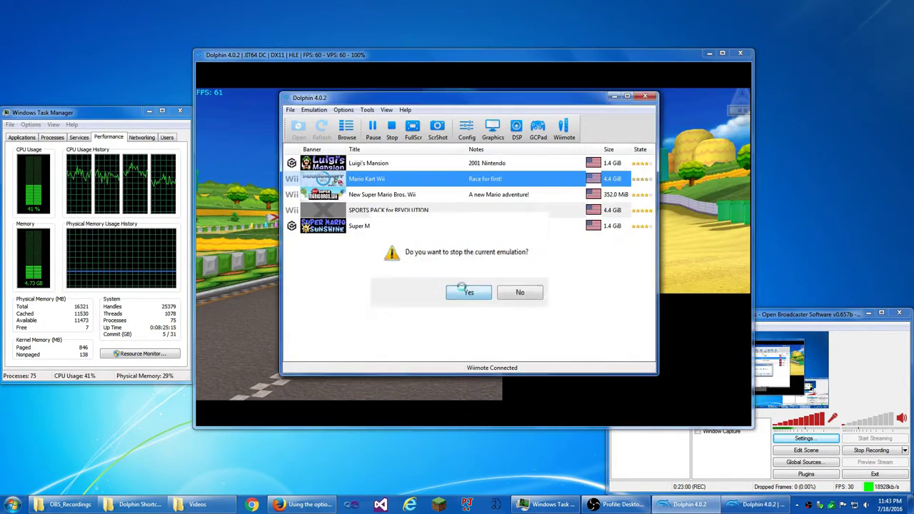
click(462, 289)
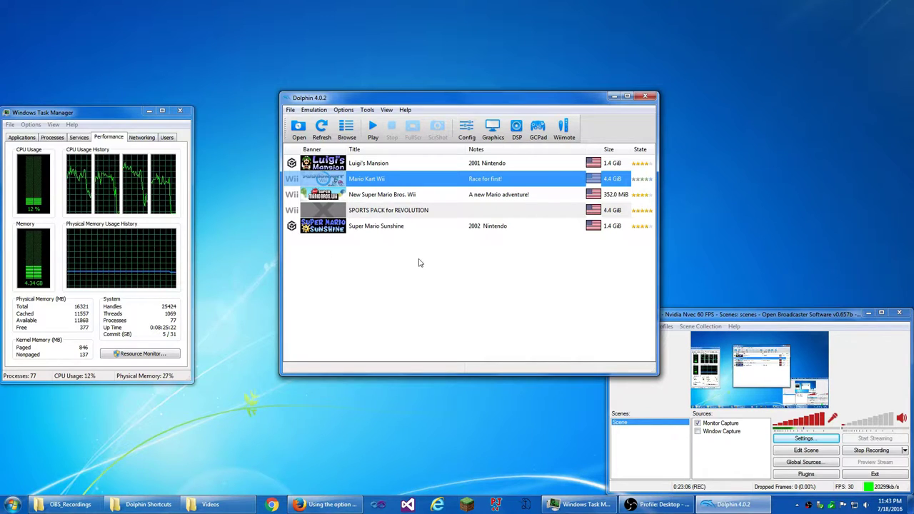
Step: Turn EFB Copies back on with Texture selected in the graphics Hacks settings, and close the configuration
click(492, 130)
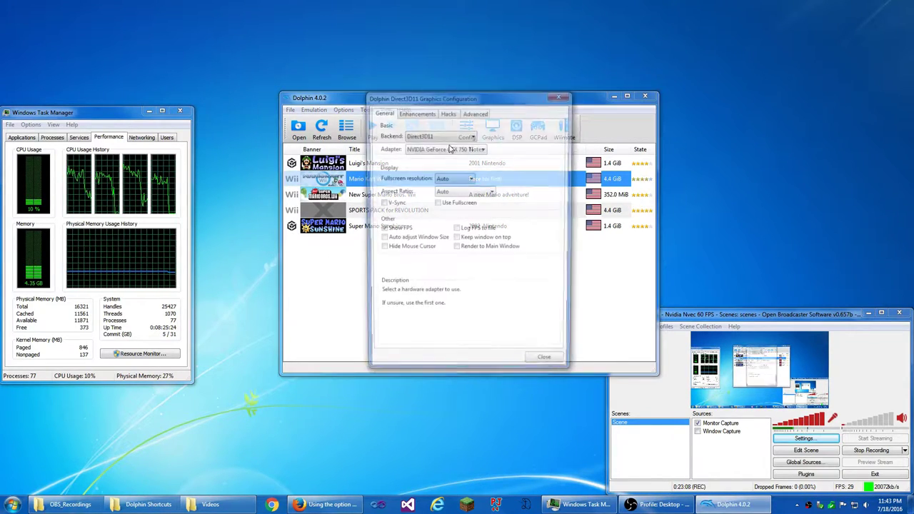
click(447, 112)
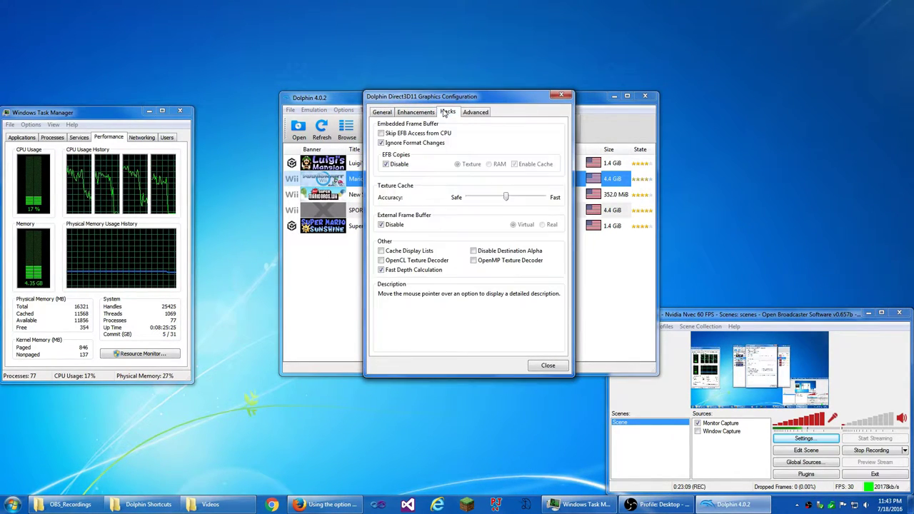
click(386, 164)
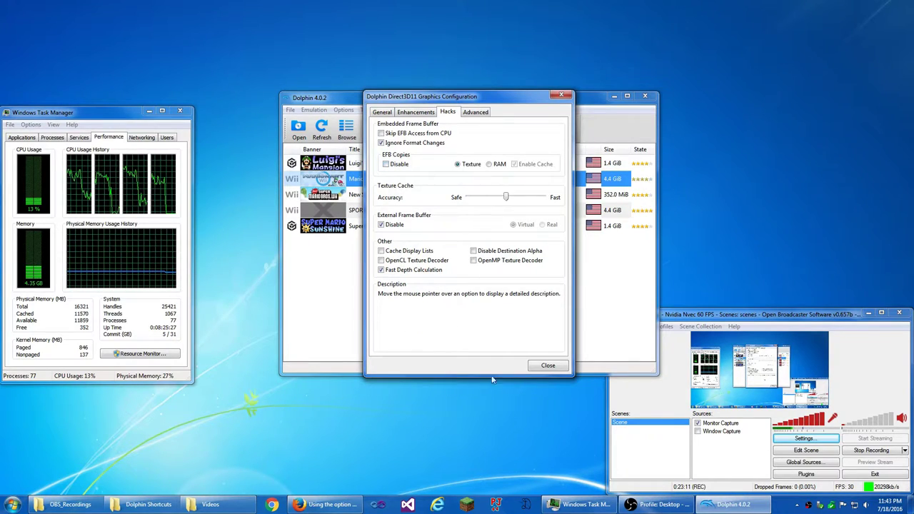
click(547, 365)
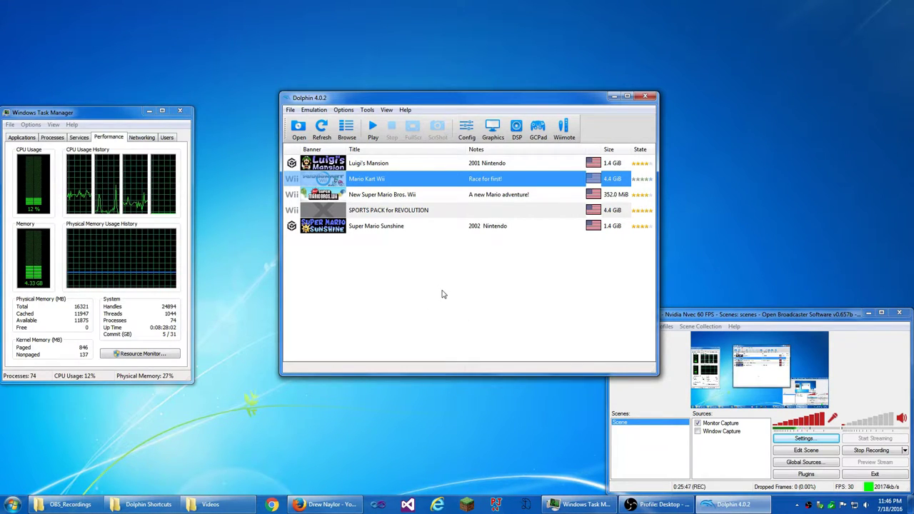
Step: Review the EFB Copies options in the graphics Hacks settings, and close the configuration and Dolphin 4.0.2
click(483, 138)
click(452, 113)
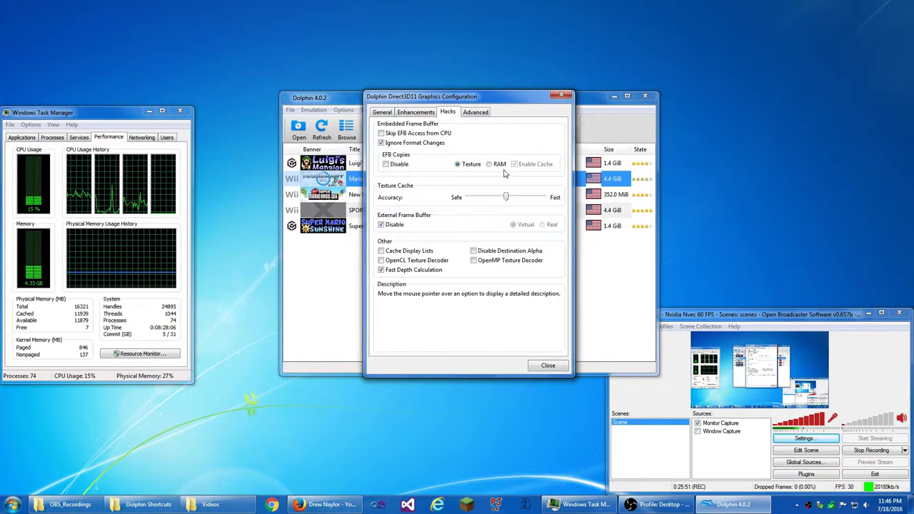
mouse_move(503, 171)
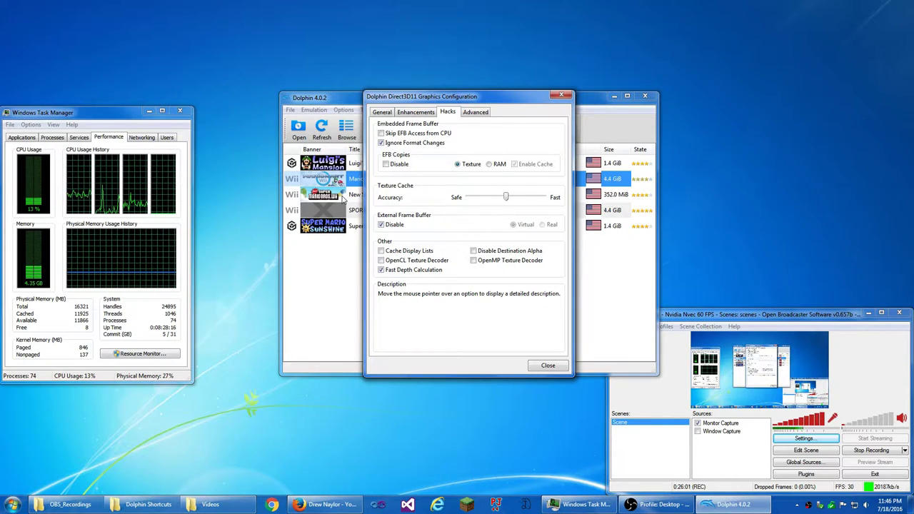
click(539, 364)
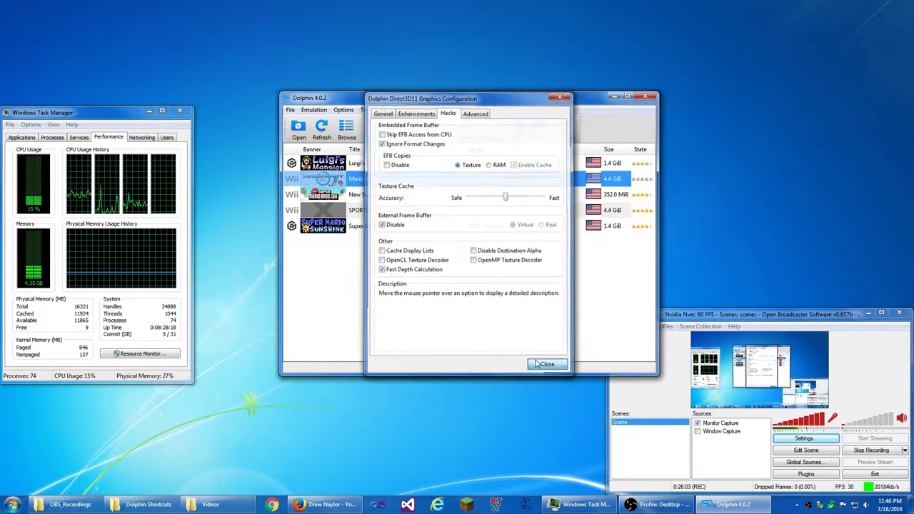
click(646, 96)
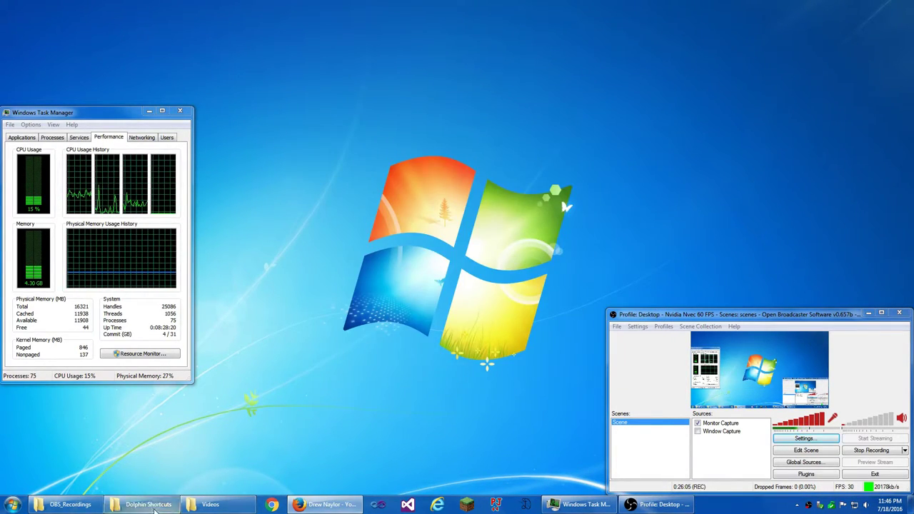
Step: Launch Dolphin 5.0 from the Dolphin Shortcuts folder and open its graphics Hacks settings
click(154, 511)
double_click(318, 148)
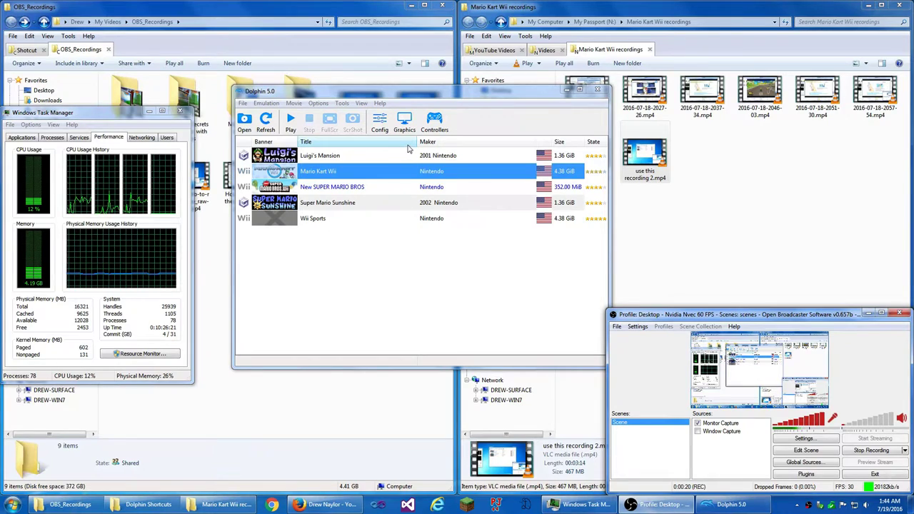
click(404, 122)
click(411, 105)
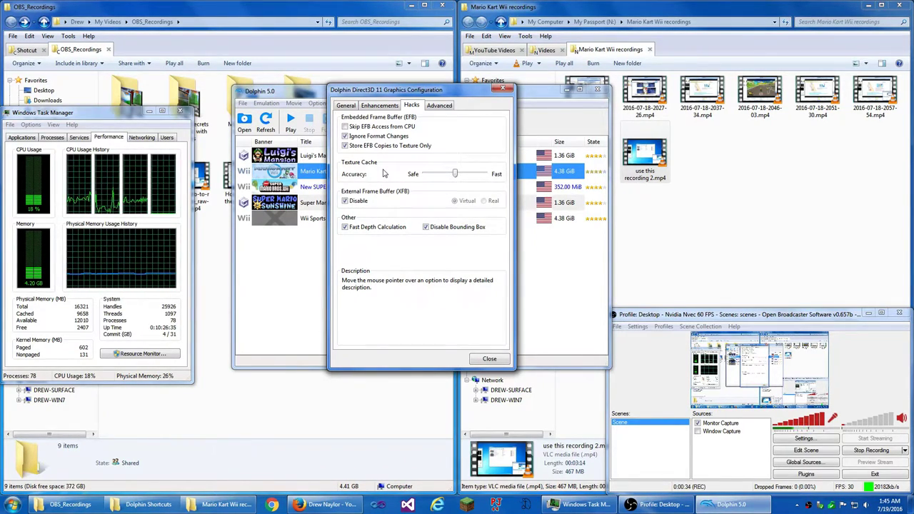
Step: Examine the Store EFB Copies to Texture Only description, and minimize both folder windows behind the graphics configuration
mouse_move(355, 150)
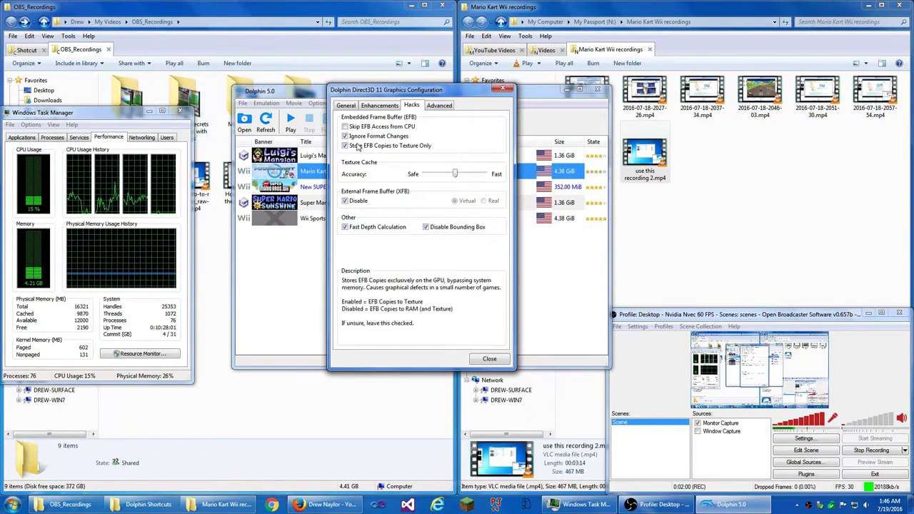
mouse_move(386, 226)
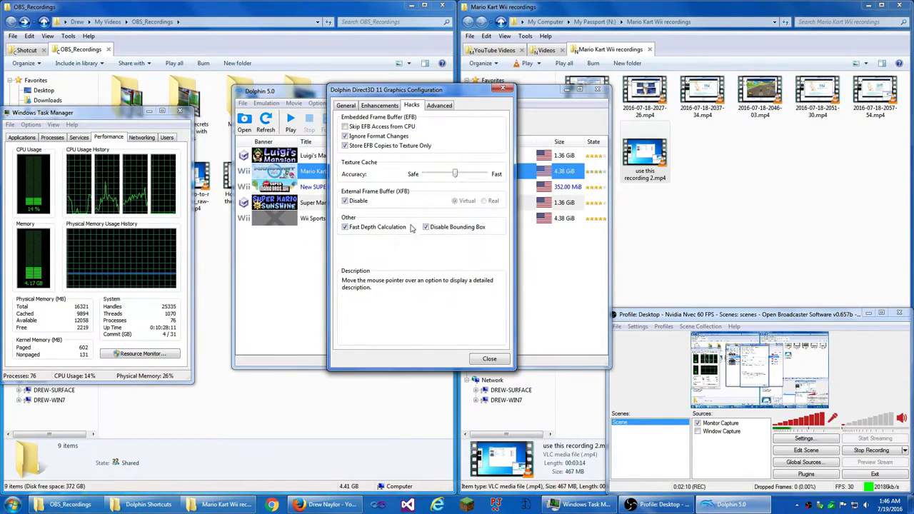
click(870, 5)
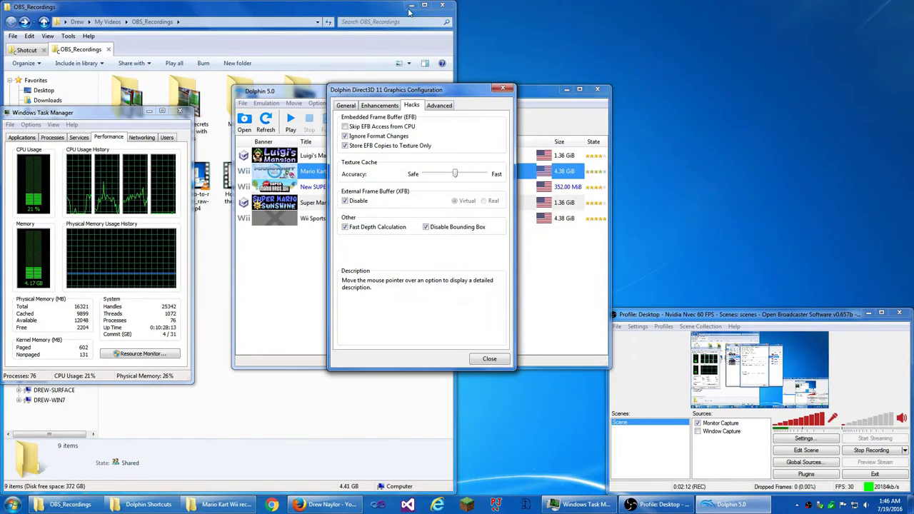
click(411, 6)
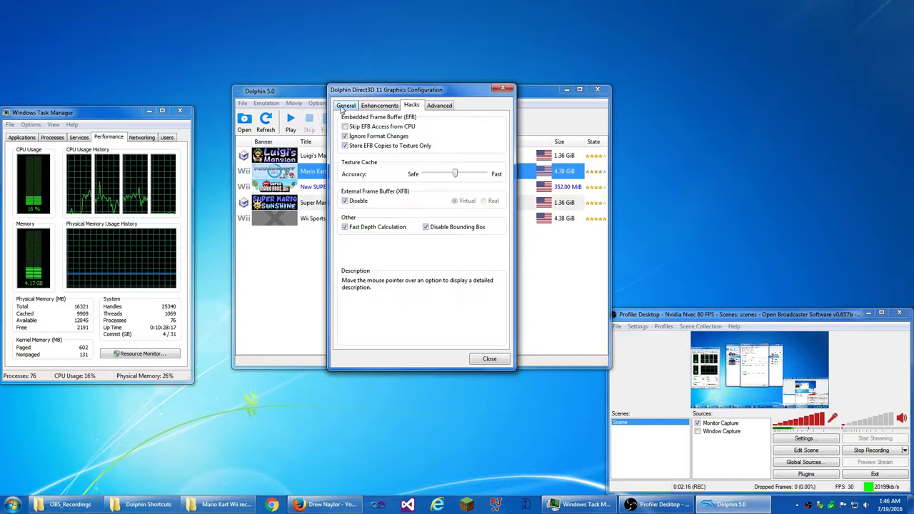
Step: Review the General, Enhancements, Hacks and Advanced graphics settings in Dolphin 5.0, and close the graphics configuration
click(344, 106)
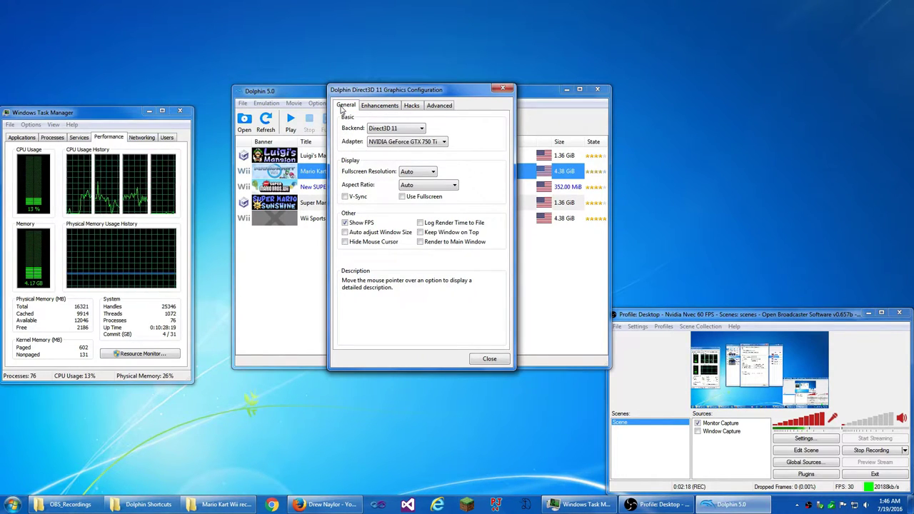
click(379, 106)
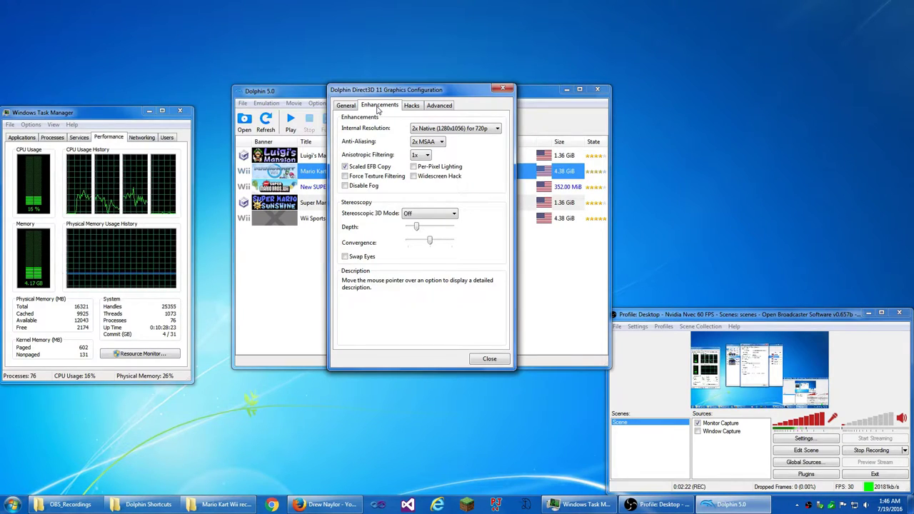
click(411, 105)
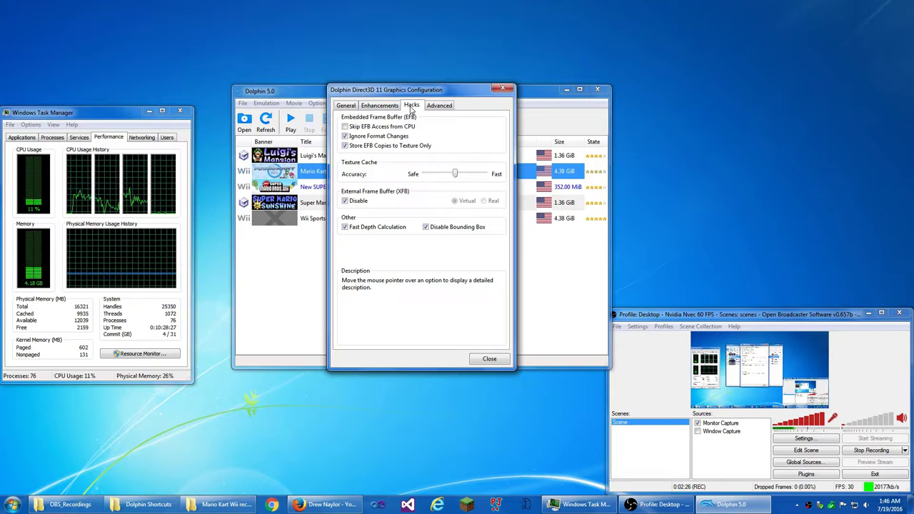
click(439, 106)
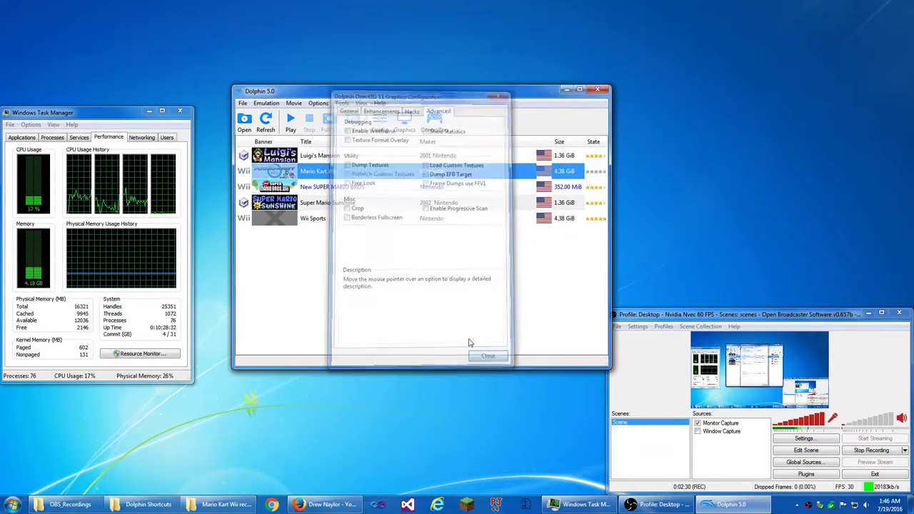
Step: Open the Dolphin configuration and review its General, Interface and Audio settings, including the available audio backends
click(379, 122)
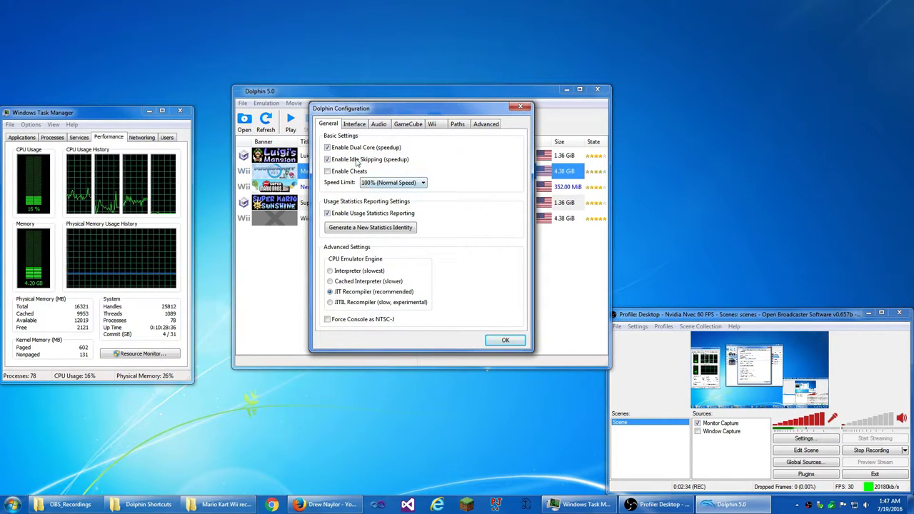
click(353, 125)
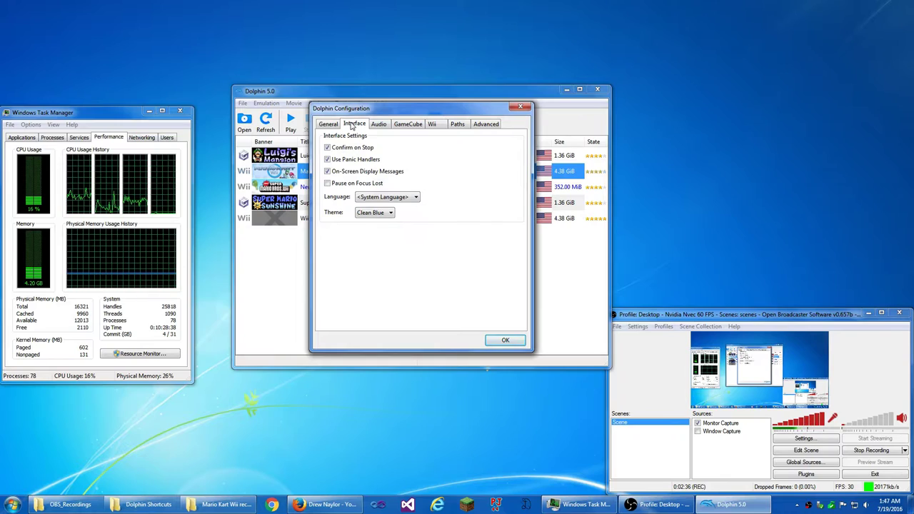
click(378, 124)
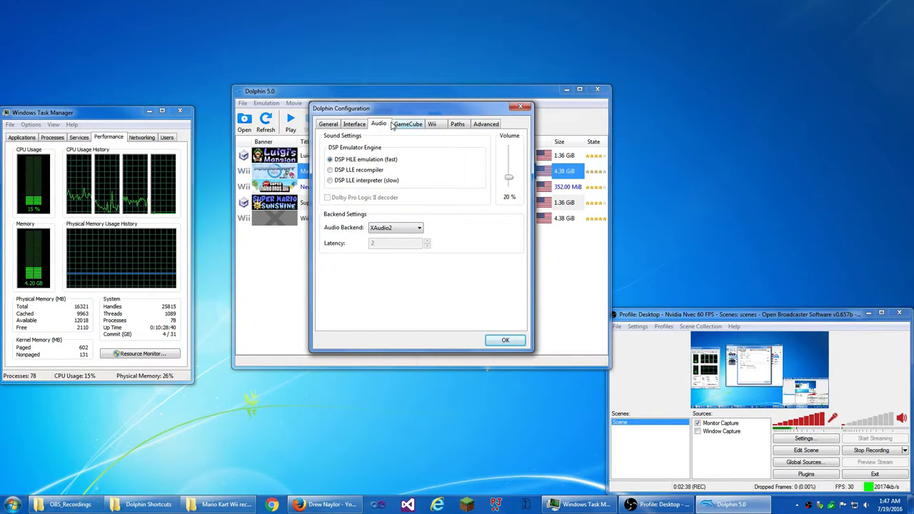
click(414, 228)
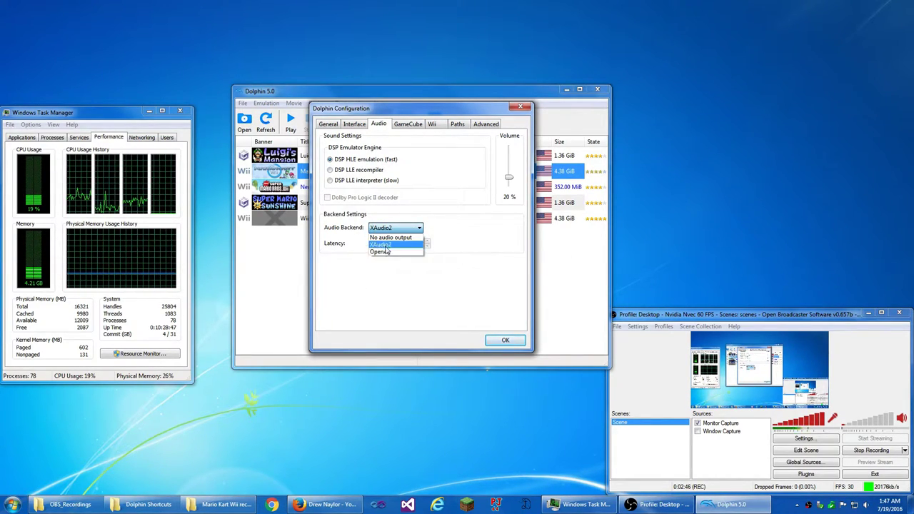
click(458, 272)
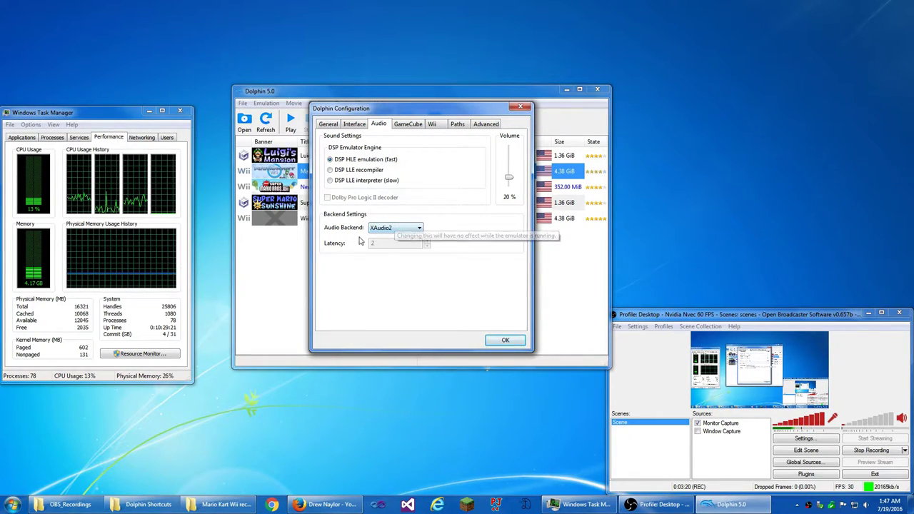
click(396, 228)
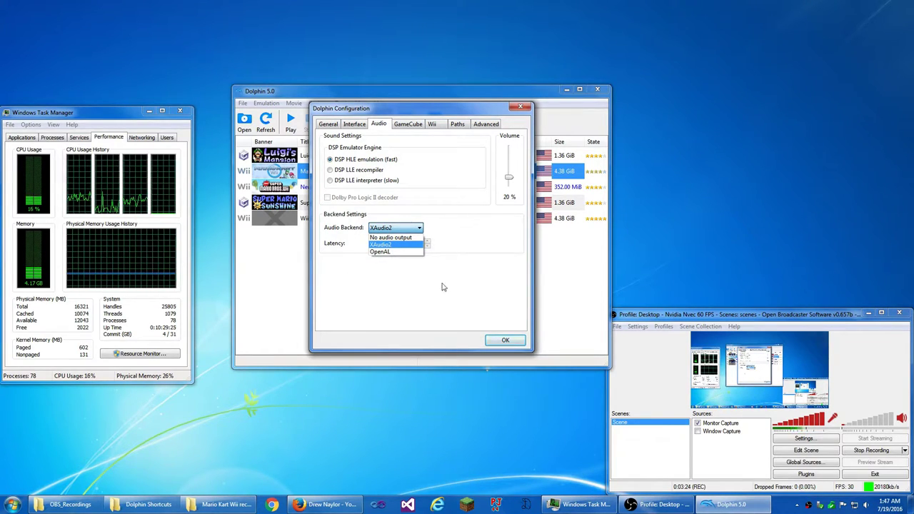
click(502, 289)
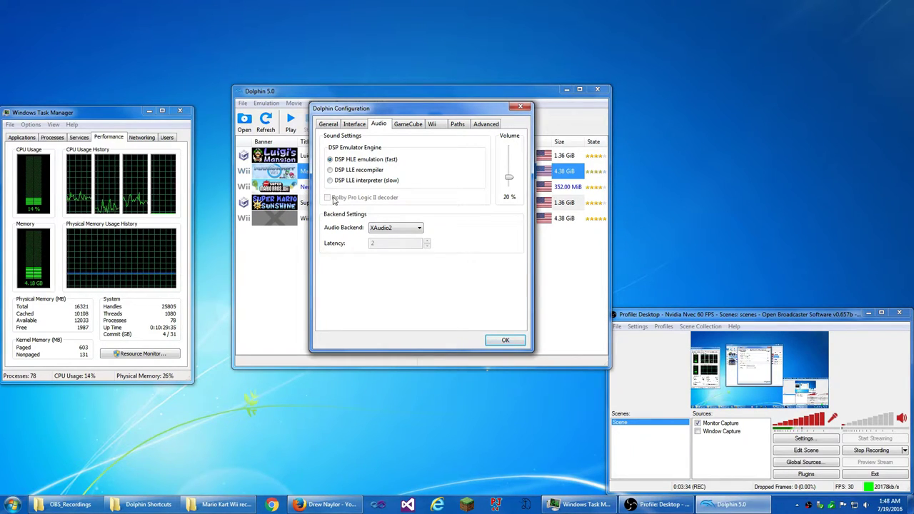
Step: Review the GameCube, Wii, Paths and Advanced settings, return to the General settings, and close the Dolphin configuration
click(404, 126)
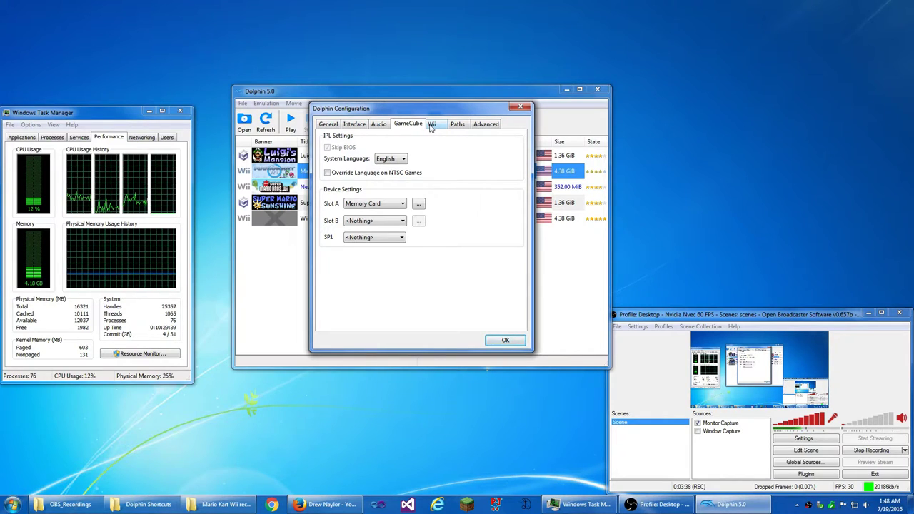
click(432, 126)
click(459, 126)
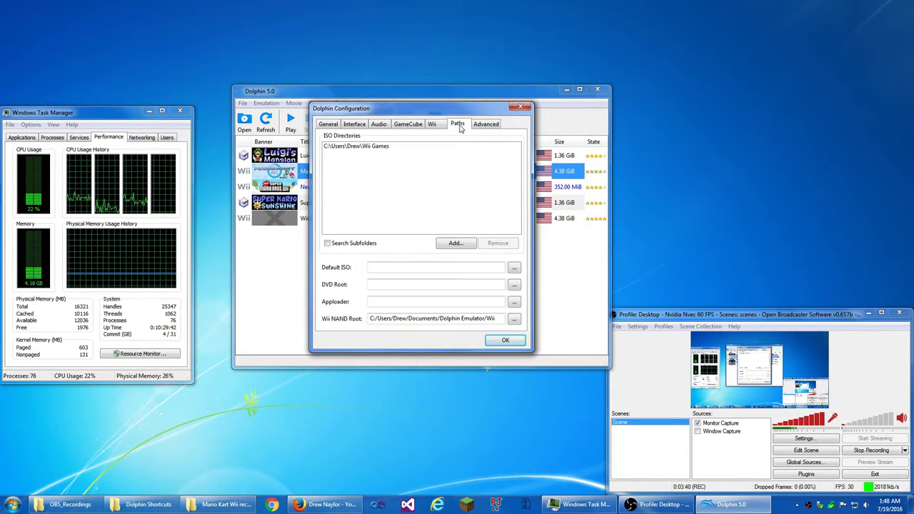
click(485, 124)
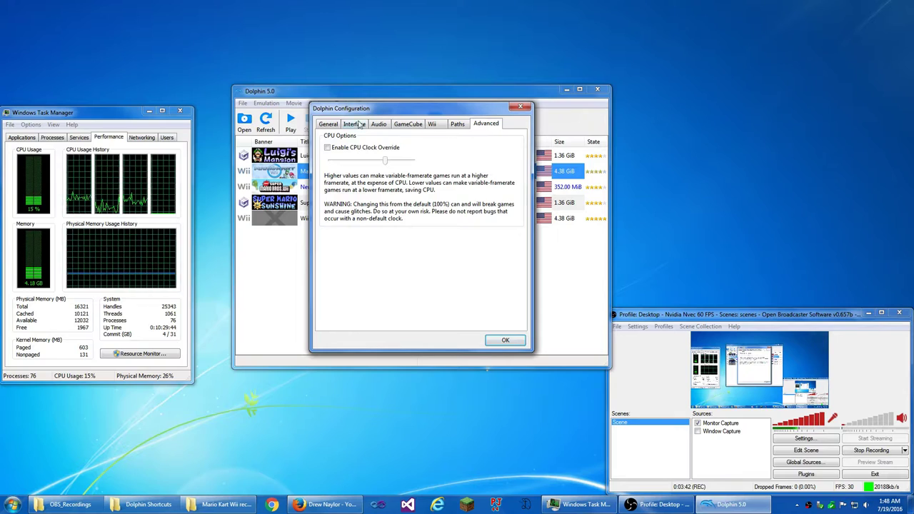
click(333, 125)
click(505, 340)
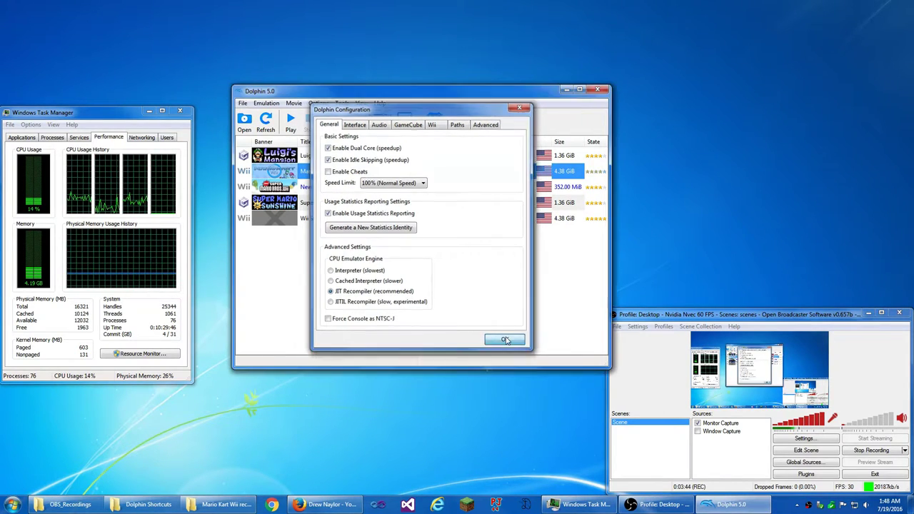
Step: Review the GameCube Port 1 and emulated Wiimote 1 controller mappings, and close the controller configuration without changes
click(441, 123)
click(531, 58)
click(485, 96)
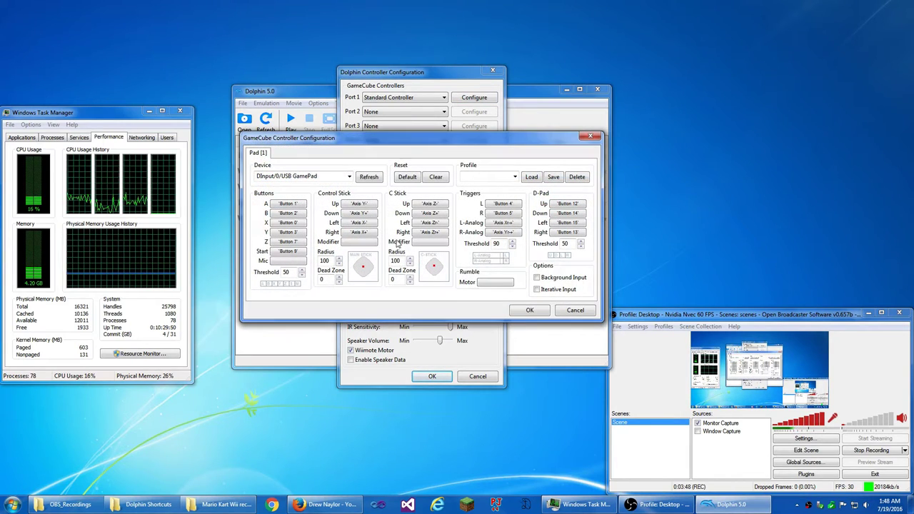
click(575, 310)
click(443, 178)
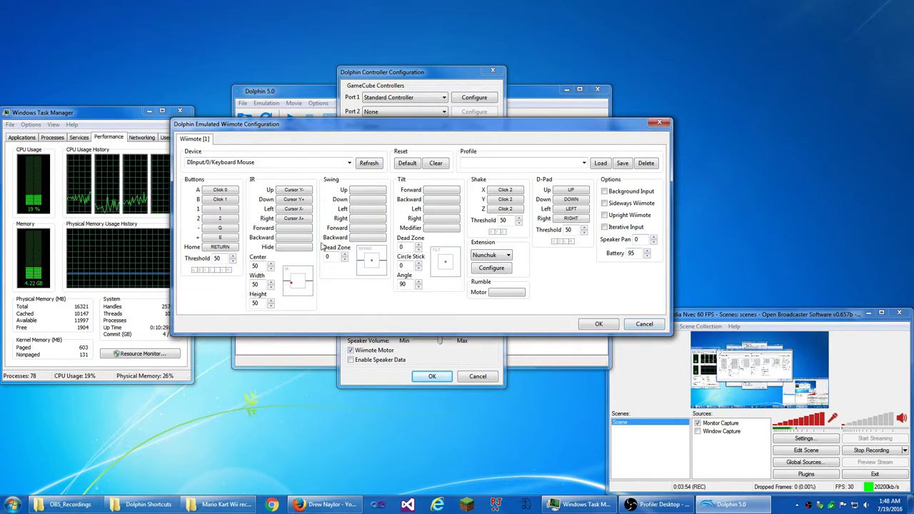
click(643, 324)
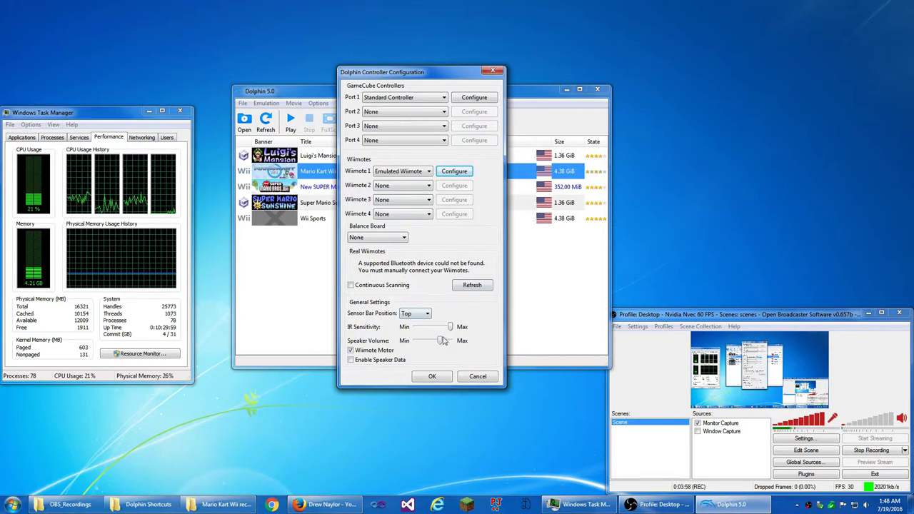
click(477, 377)
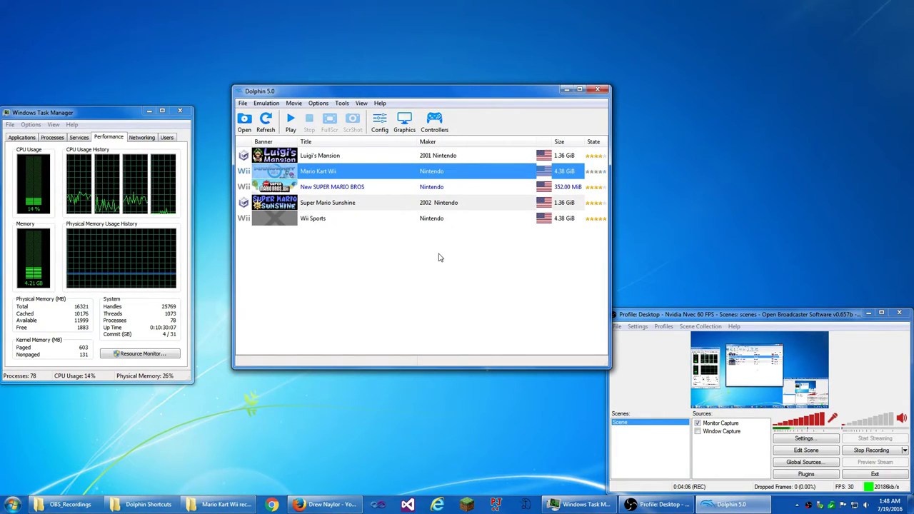
Step: Reopen the controller configuration, recheck the Port 1 pad and Wiimote 1 mappings, and cancel out of it
click(427, 127)
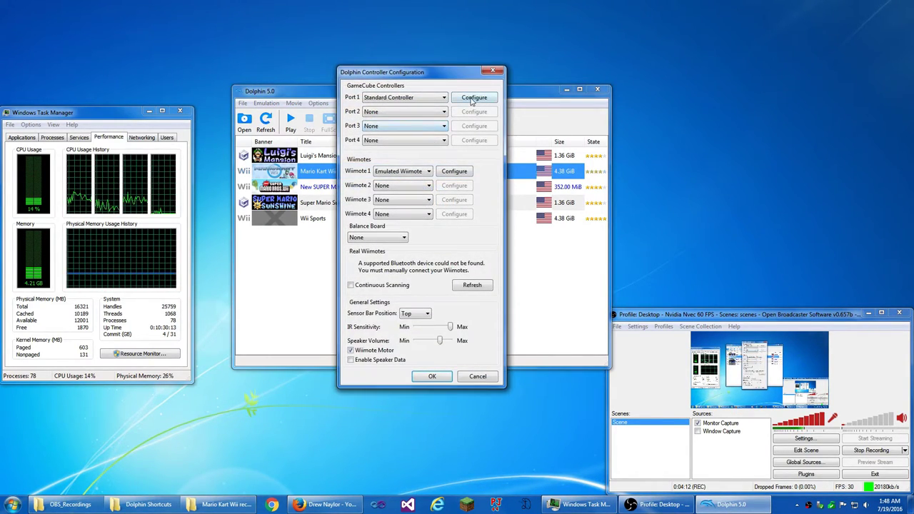
click(473, 98)
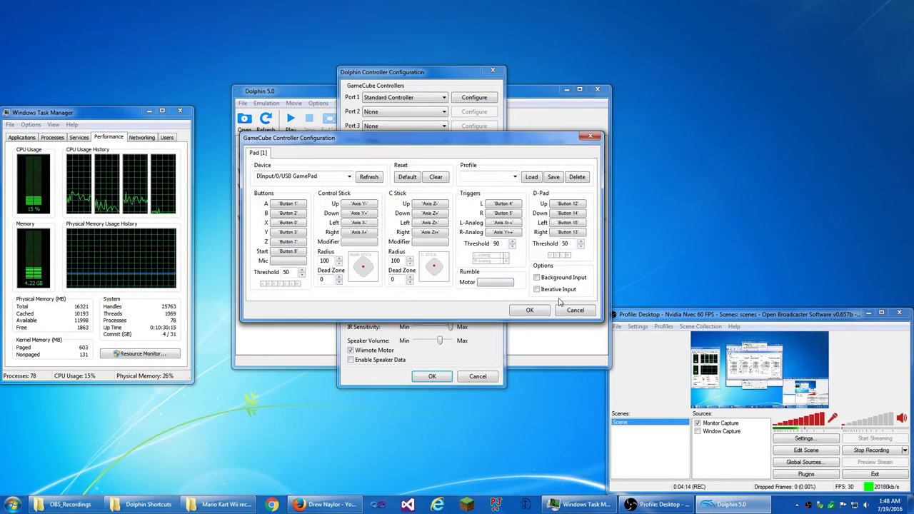
click(565, 310)
click(464, 174)
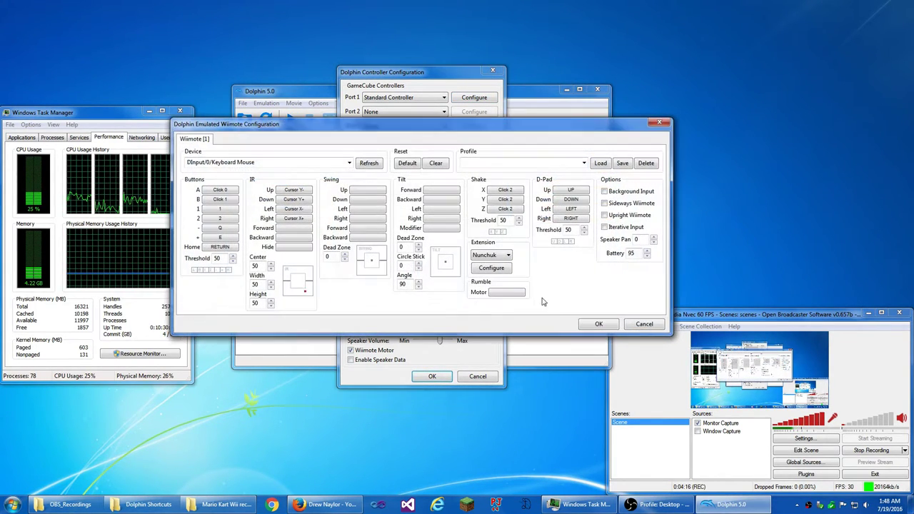
click(642, 325)
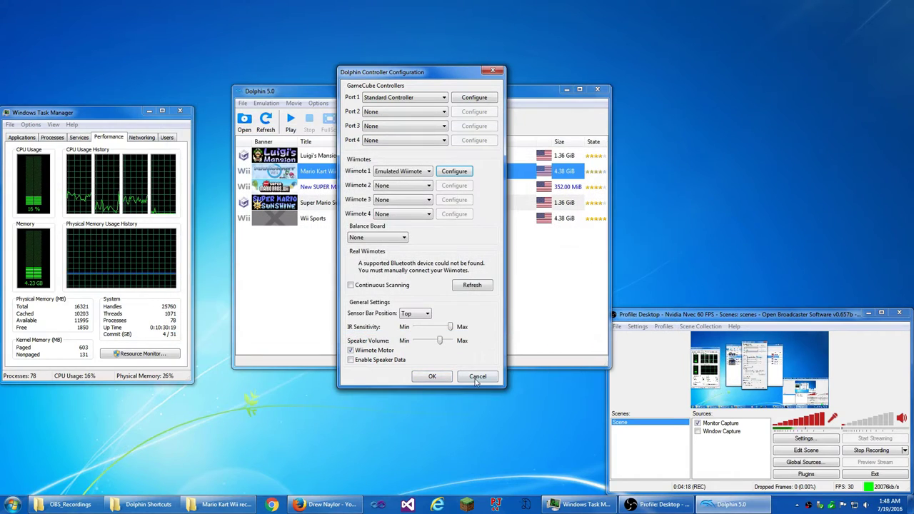
click(477, 376)
Step: Turn off Store EFB Copies to Texture Only in the graphics Hacks settings, and close the graphics configuration
click(404, 123)
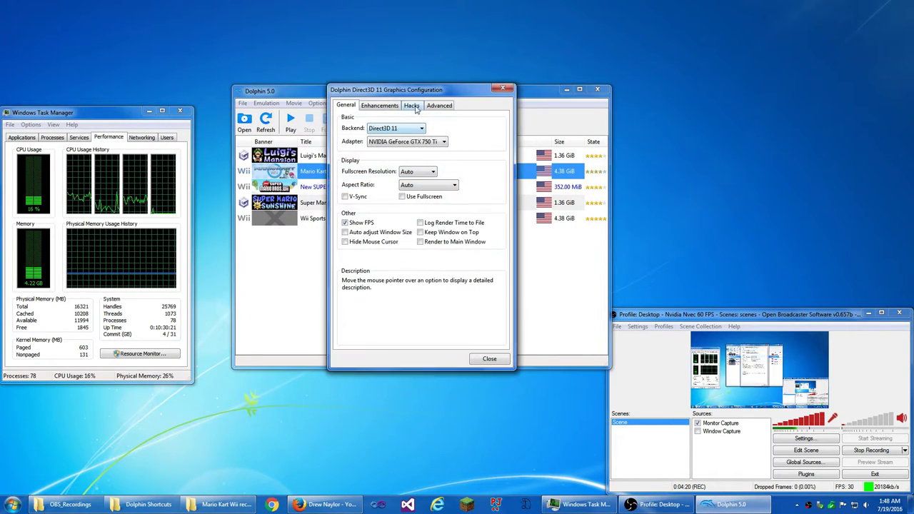
click(412, 105)
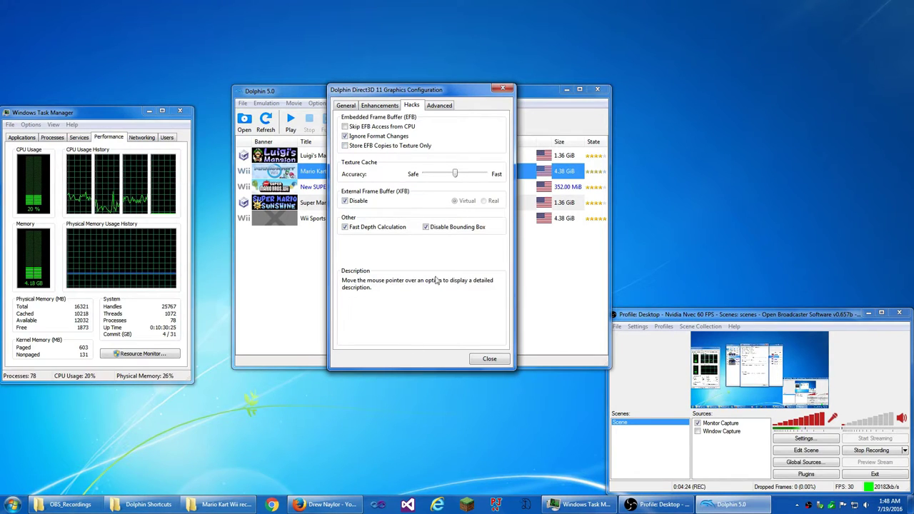
click(487, 359)
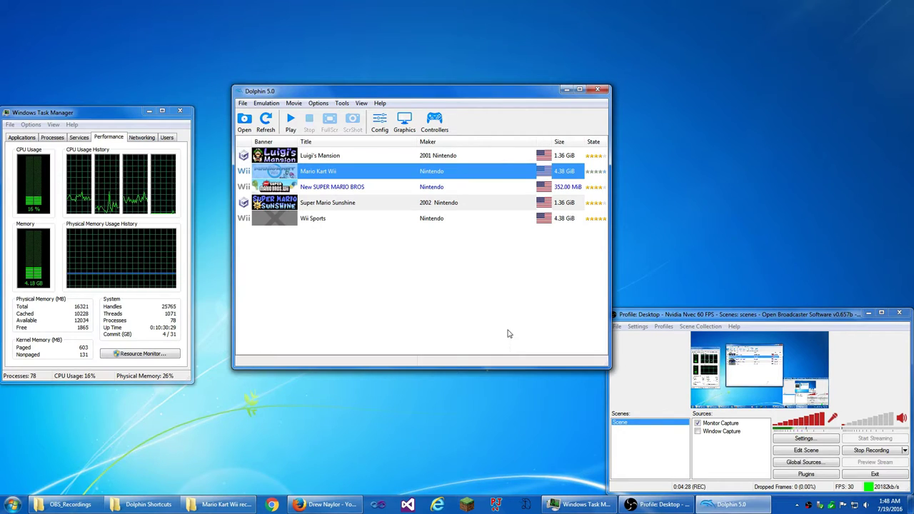
Step: Launch New SUPER MARIO BROS from the game list and reposition its emulation window slightly
click(452, 188)
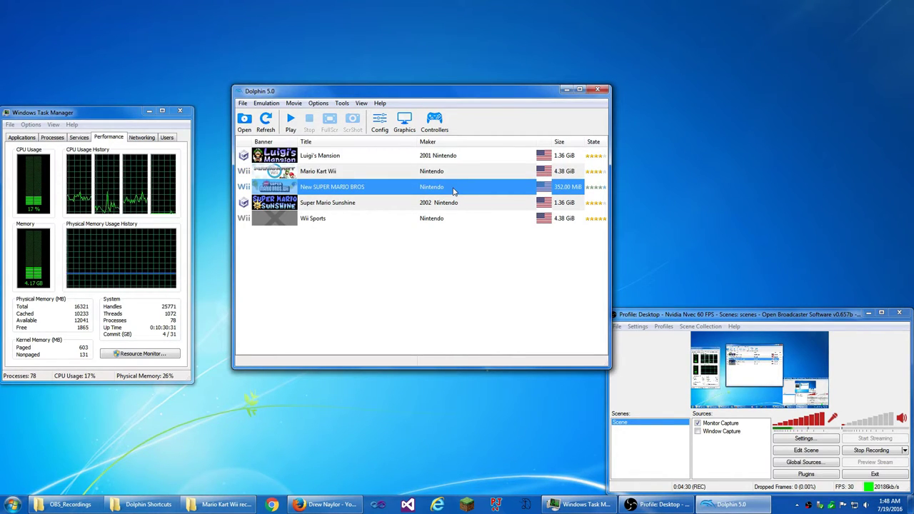
double_click(452, 187)
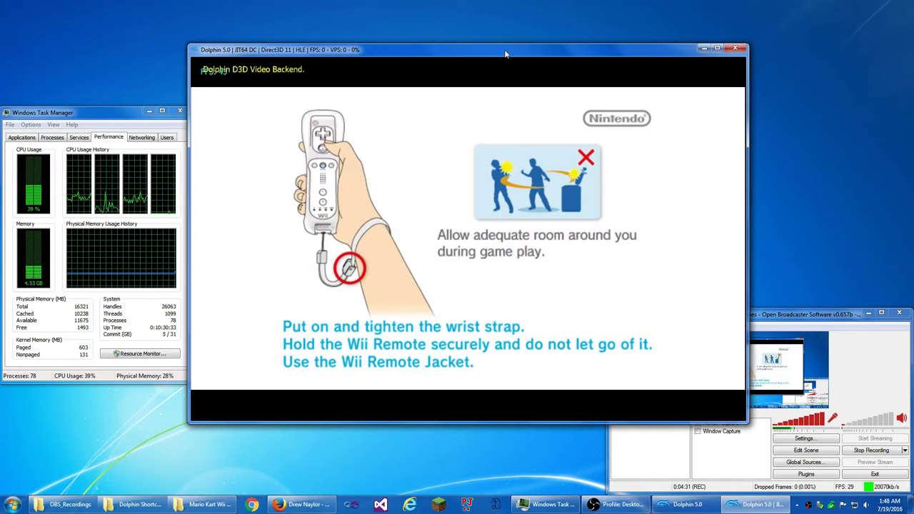
drag(505, 53, 493, 49)
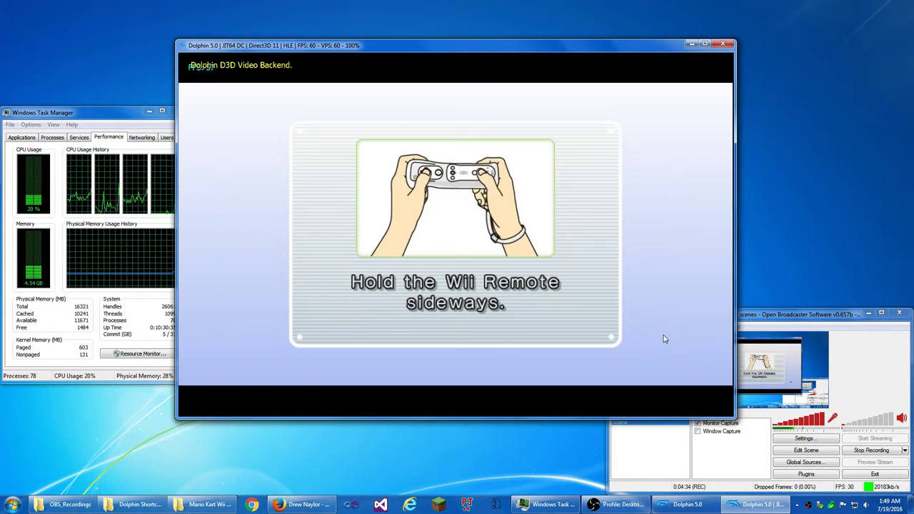
Step: Play World 1-1 to test performance with EFB copies to RAM, return to the world map, and stop the emulation
key(2)
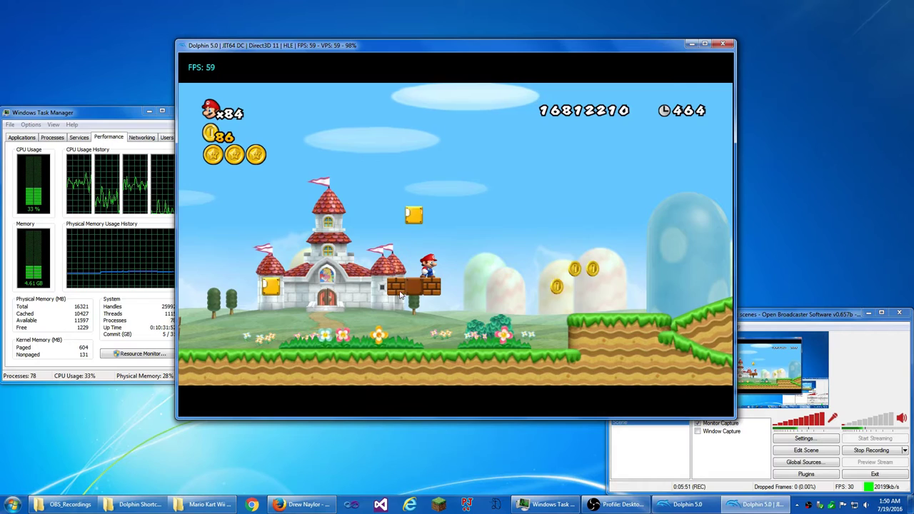
key(Right)
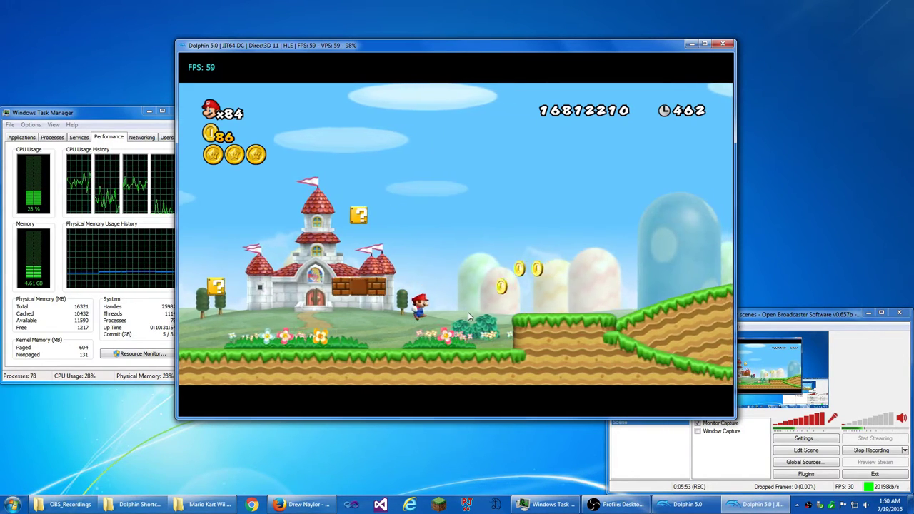
key(Right)
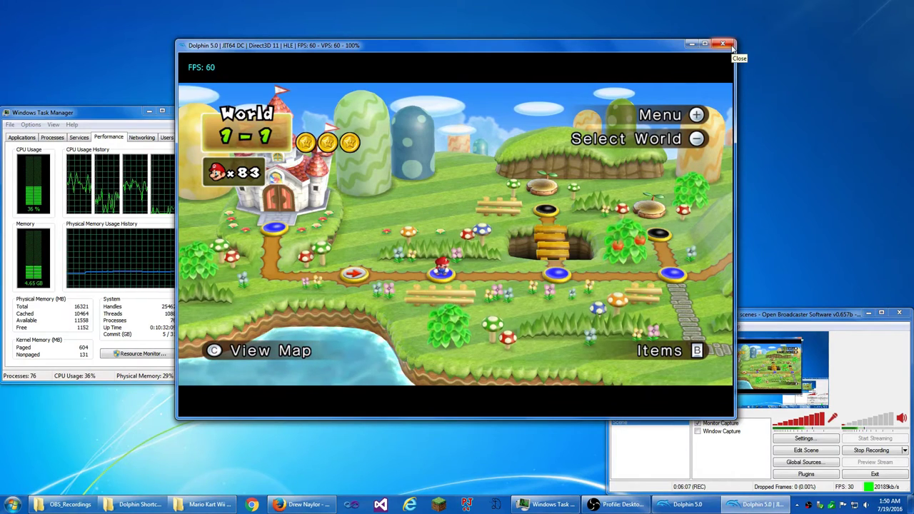
click(726, 45)
click(469, 286)
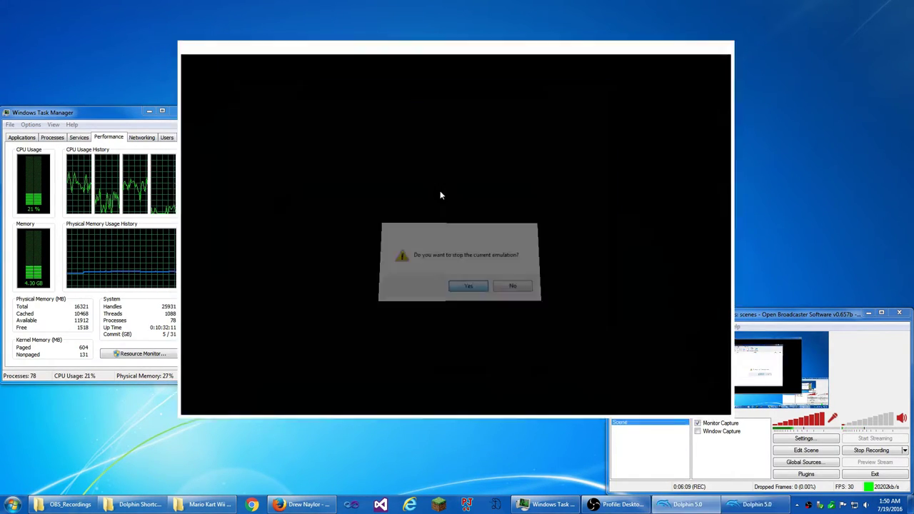
Step: Recheck the Store EFB Copies to Texture Only option in the graphics Hacks settings, and close the graphics configuration
click(405, 122)
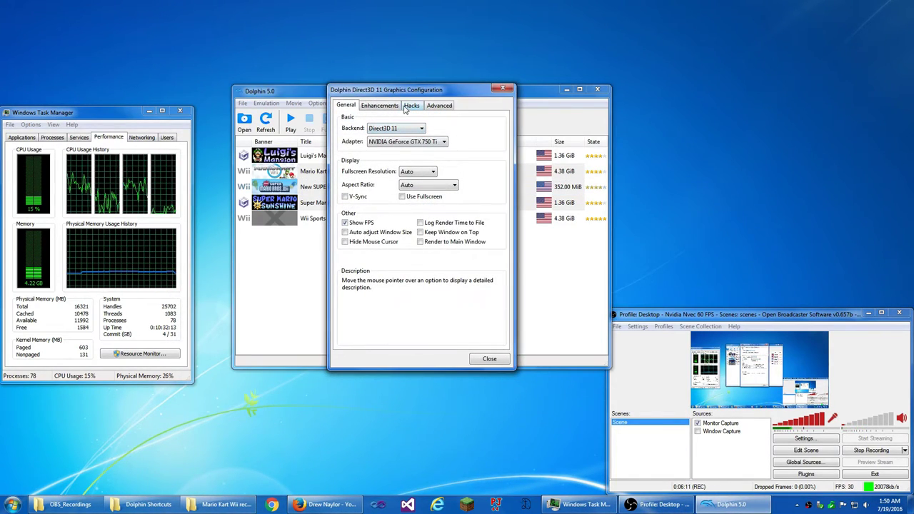
click(411, 106)
mouse_move(419, 148)
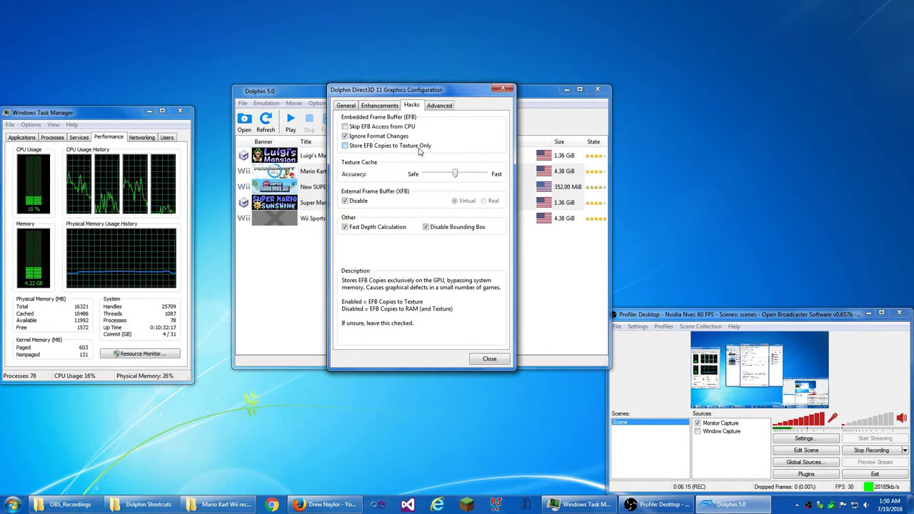
click(489, 358)
Step: Launch New SUPER MARIO BROS again to test its performance, return to the world map at World 1-1, and stop the emulation
double_click(352, 185)
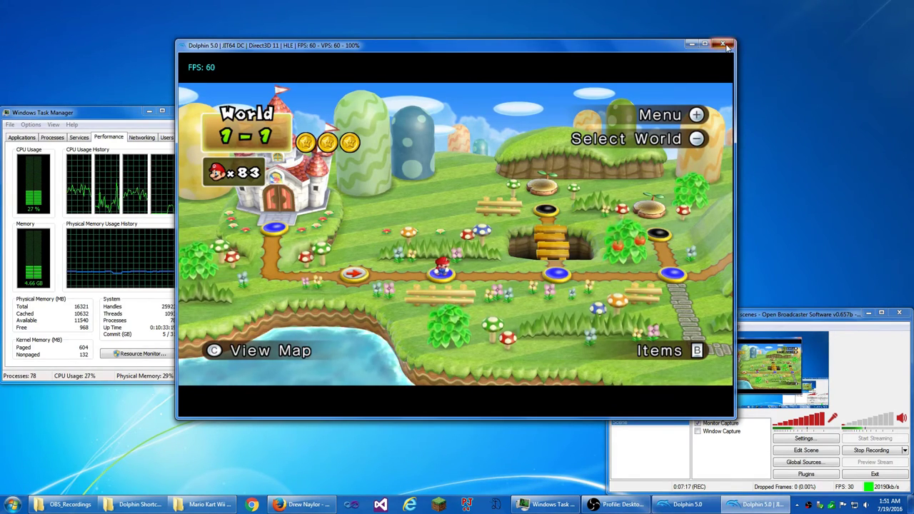
click(722, 44)
click(467, 287)
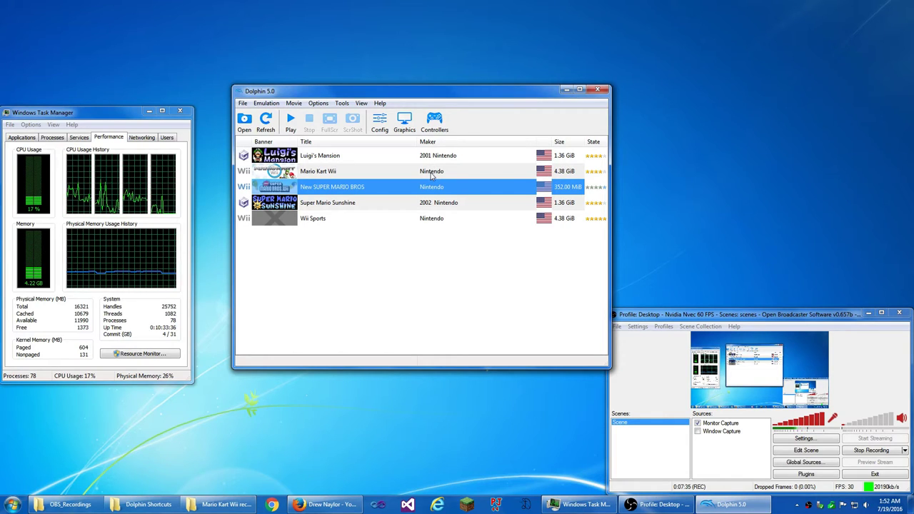
Step: Launch Mario Kart Wii from the game list and enter the Single Player mode with the existing Player license
double_click(431, 173)
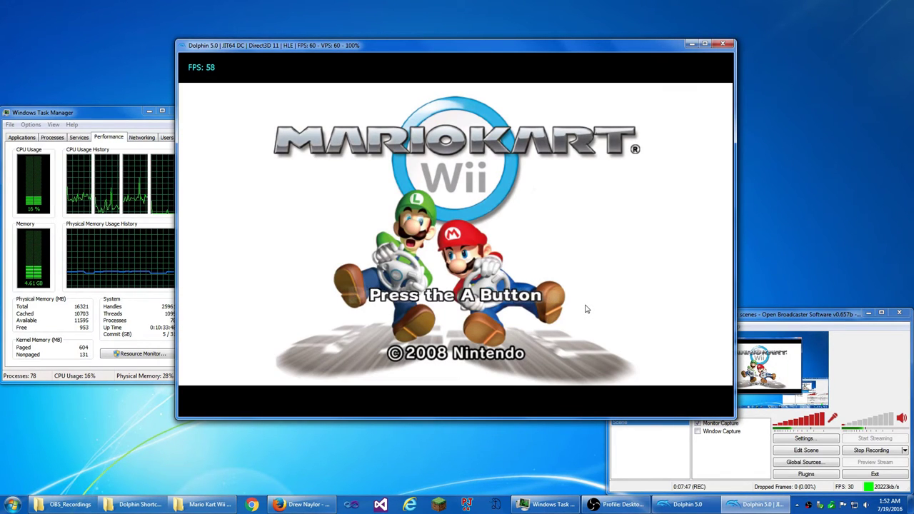
click(585, 309)
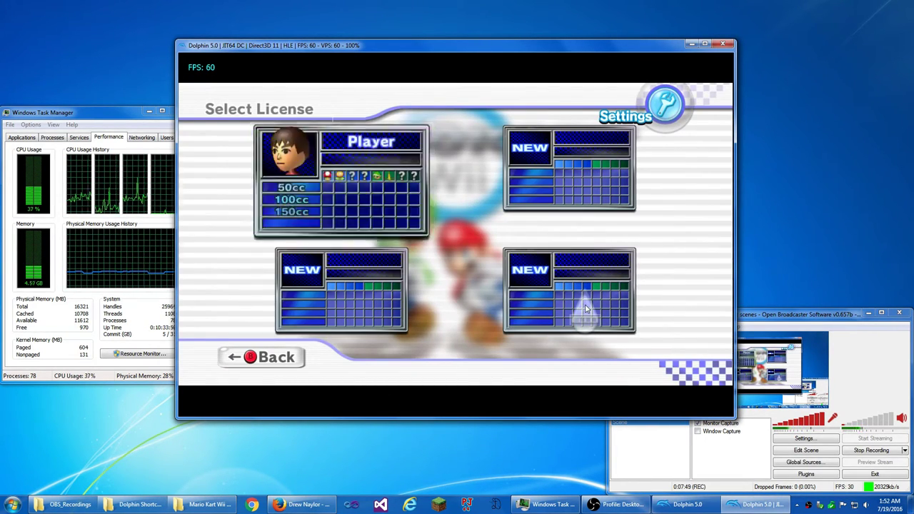
click(585, 308)
click(585, 309)
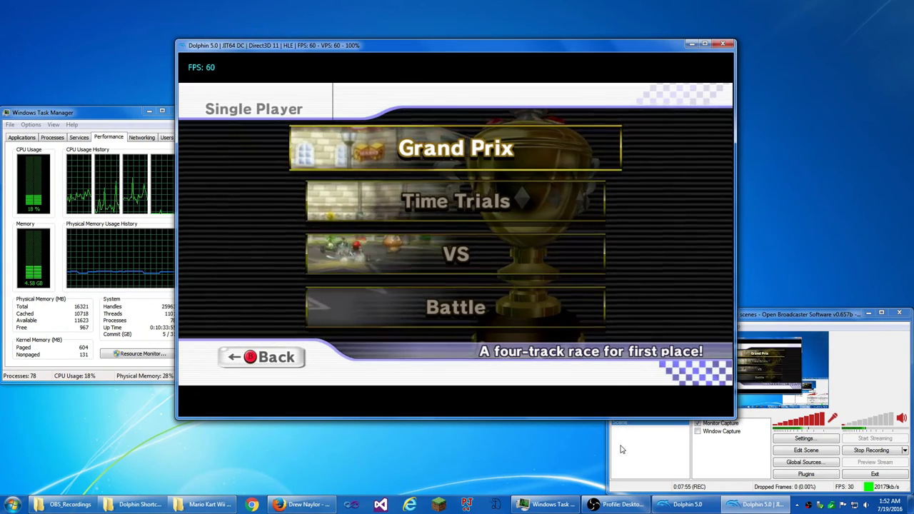
Step: Choose VS mode and set it up as a Solo Race
key(Down)
key(Down)
key(Return)
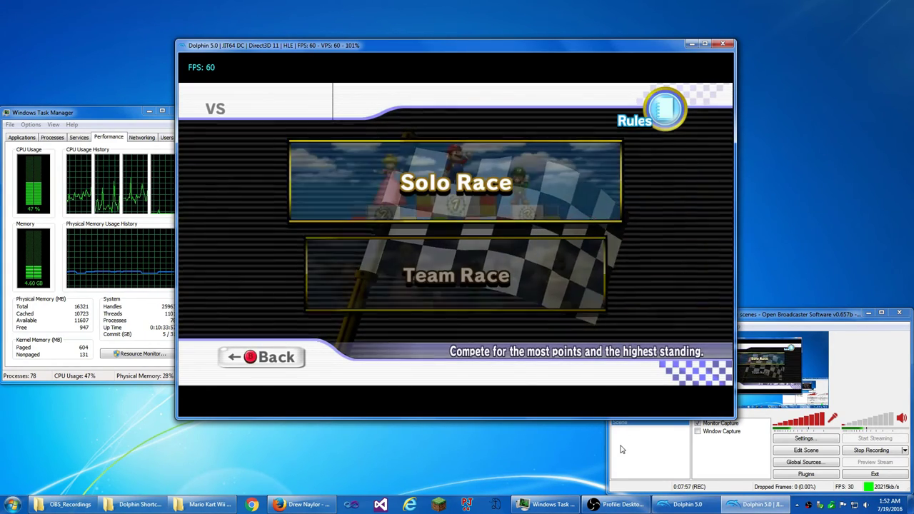
key(Return)
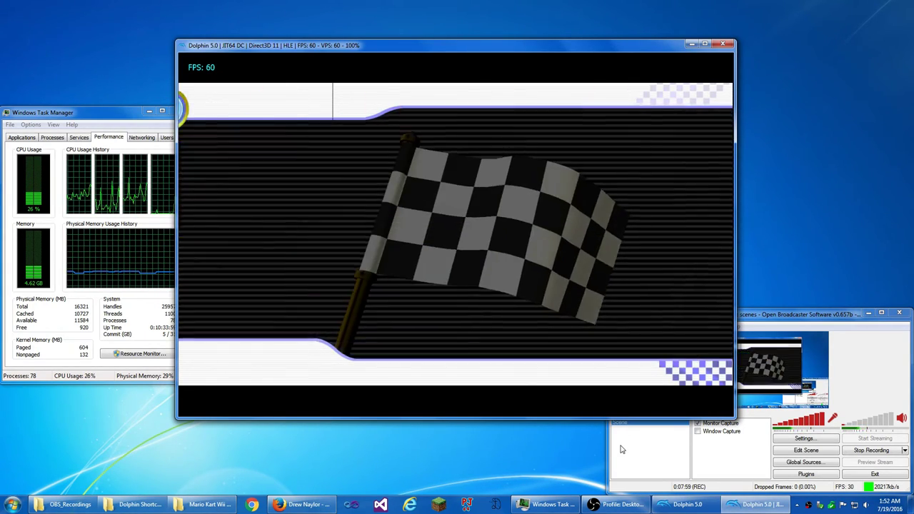
Step: Pick Luigi as the character, give him the green-and-white bike in the second row, and choose Manual drift
key(Right)
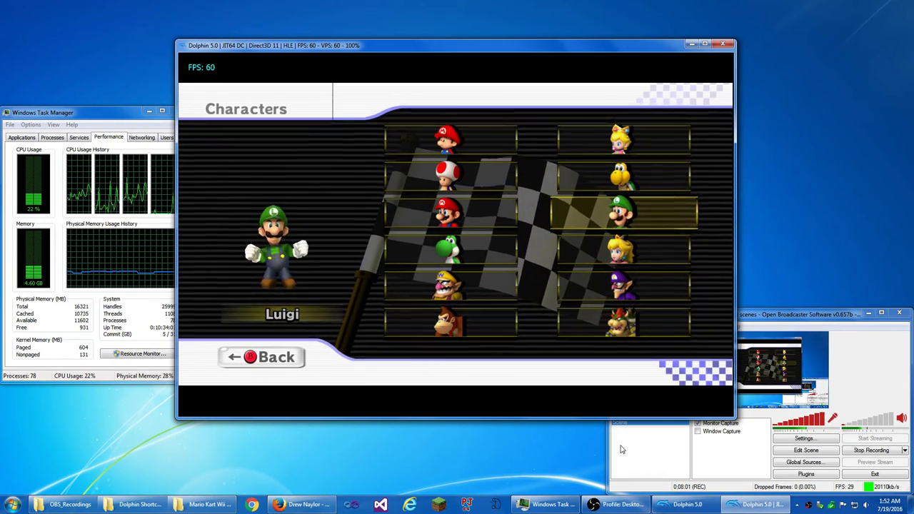
key(Return)
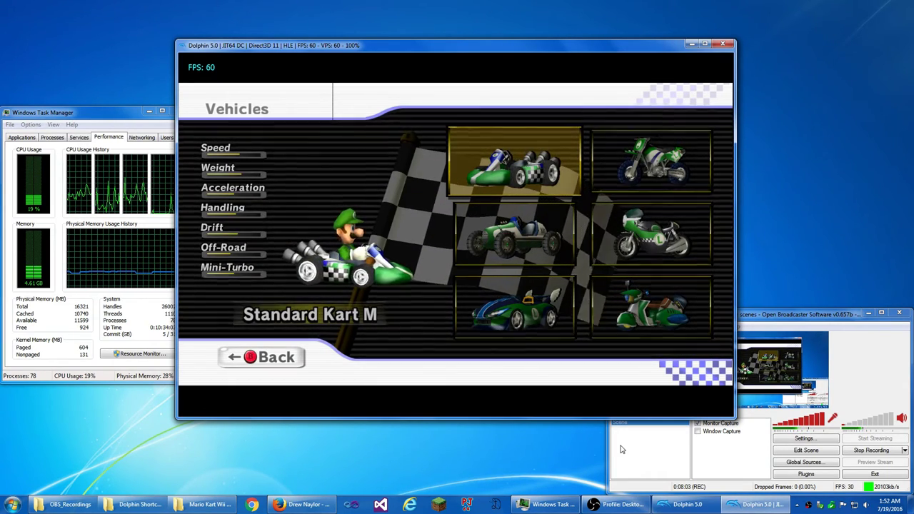
key(Down)
key(Right)
key(Return)
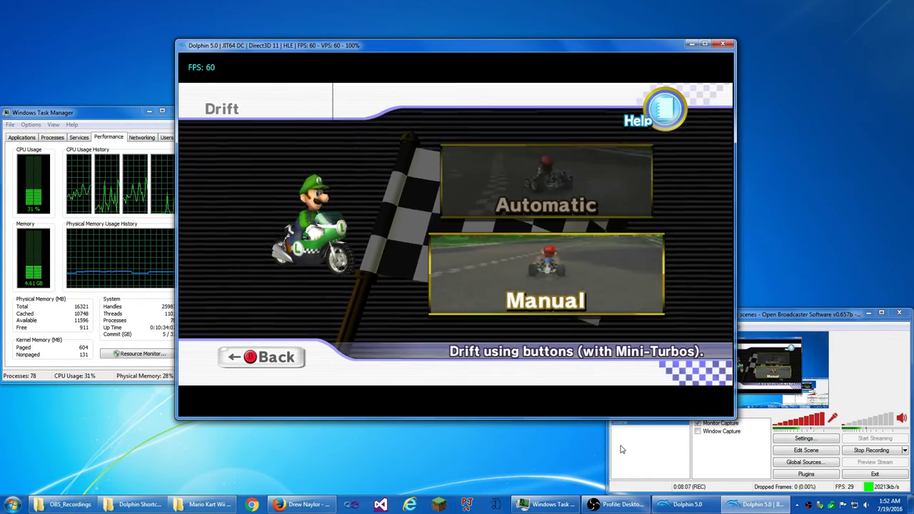
key(Return)
Step: Start a race on the first Mushroom Cup course to test performance, and stop the emulation once done
key(Return)
key(Return)
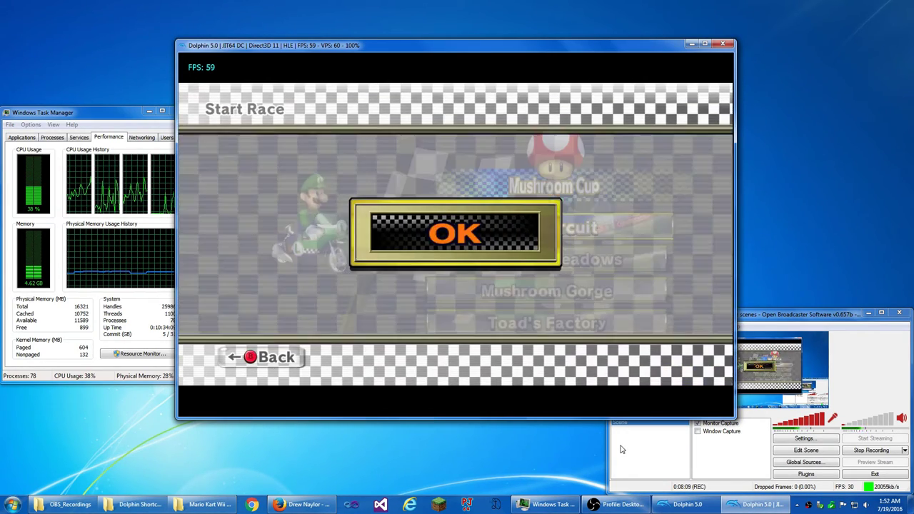
key(Return)
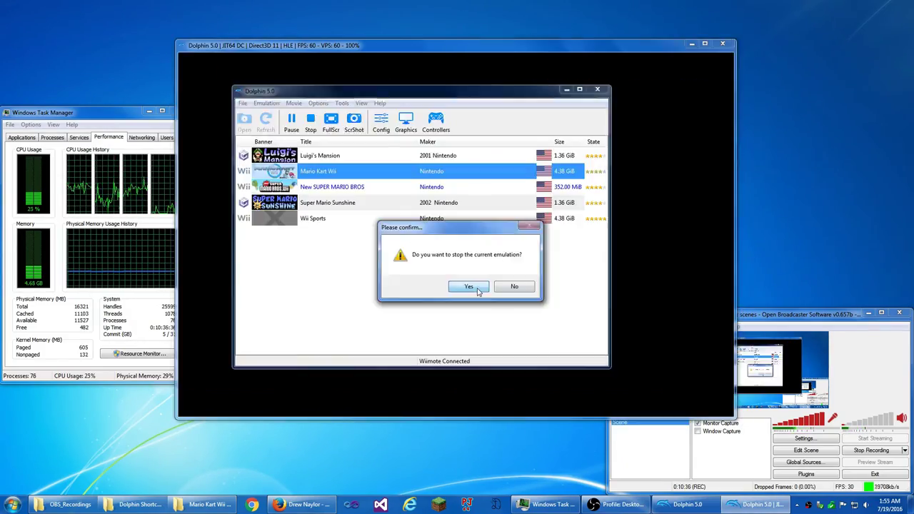
key(Return)
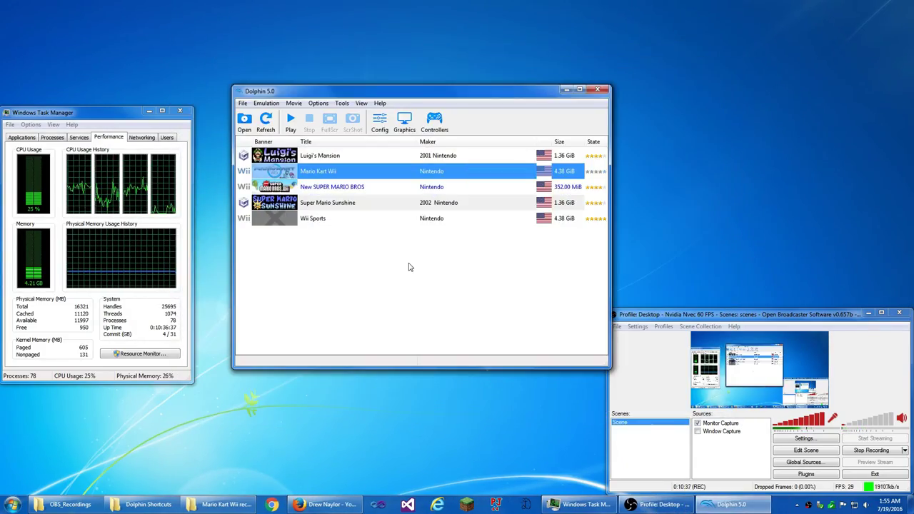
Step: Review the available video backends in the graphics configuration, keep Direct3D 11, and close the configuration
click(408, 267)
click(399, 119)
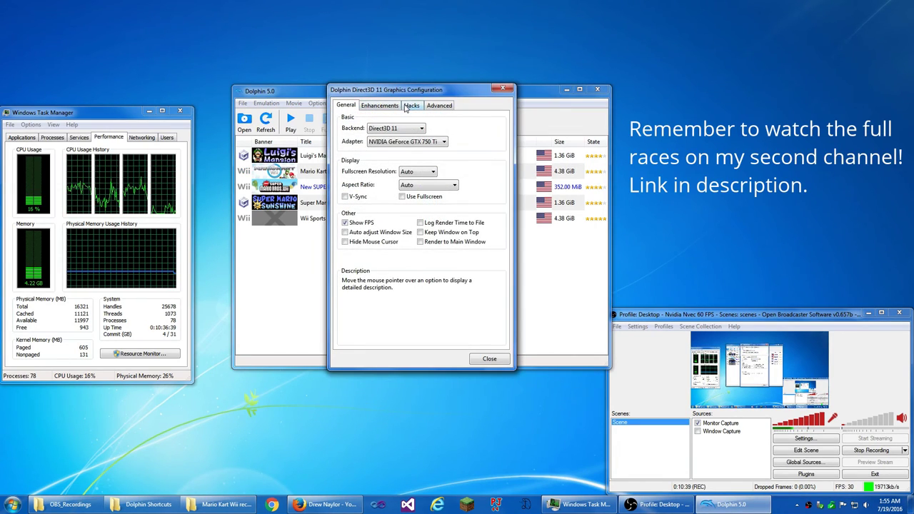
click(411, 106)
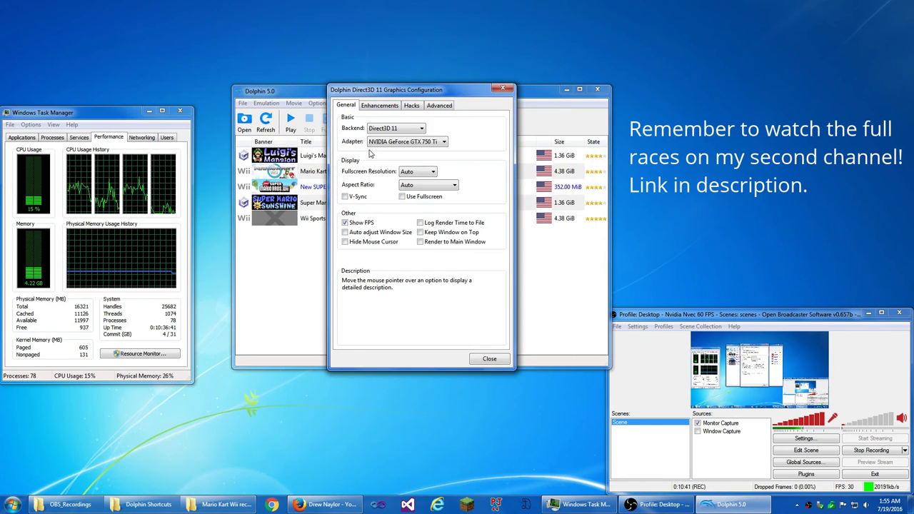
mouse_move(383, 127)
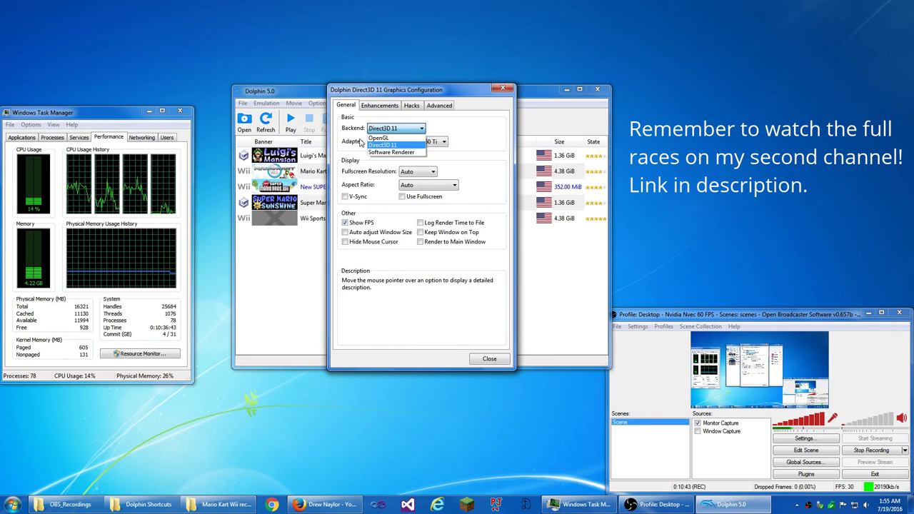
click(489, 359)
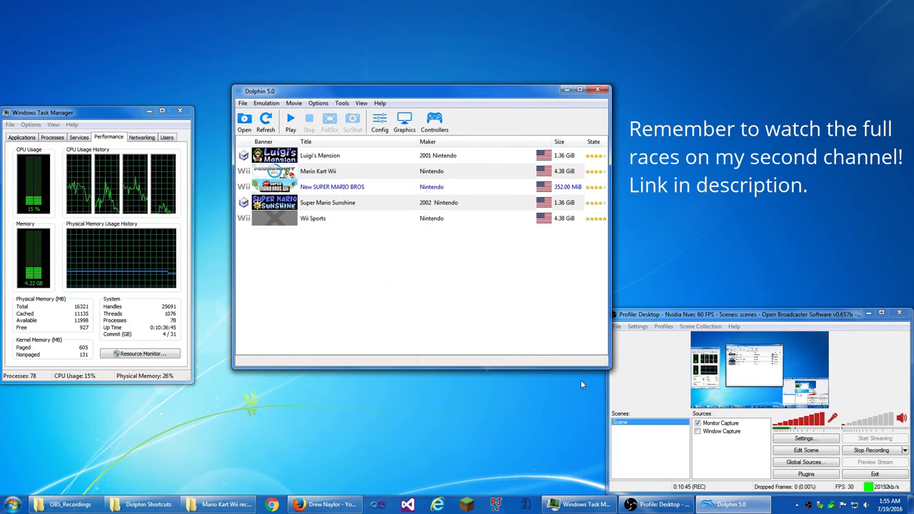